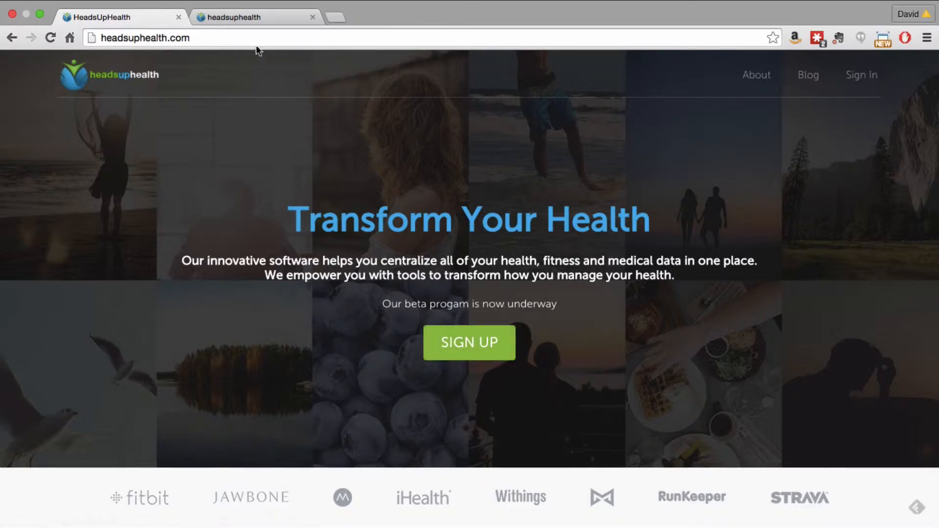
Switch to the open Heads Up Health dashboard and look over its health metric widgets
{"action": "left_click", "coordinate": [240, 16]}
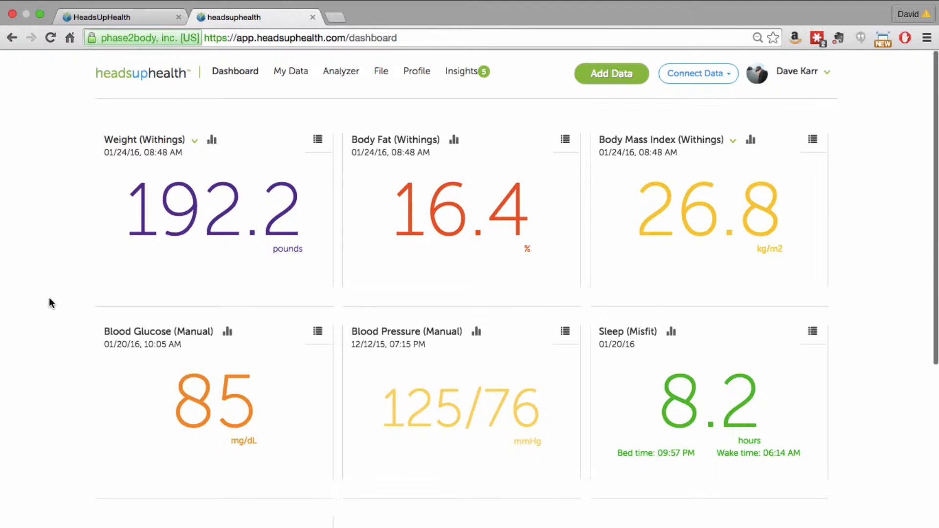
{"action": "scroll", "coordinate": [50, 303], "scroll_direction": "down", "scroll_amount": 1}
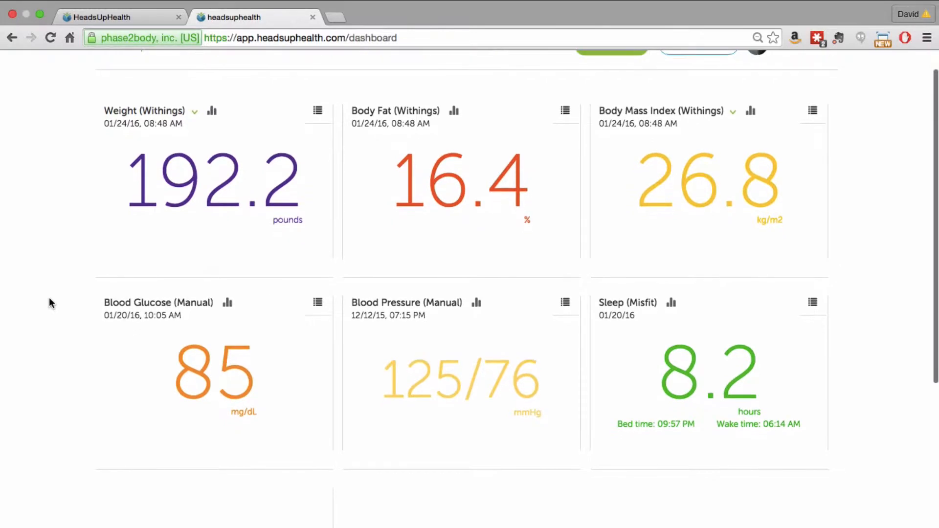
{"action": "scroll", "coordinate": [50, 303], "scroll_direction": "up", "scroll_amount": 1}
{"action": "scroll", "coordinate": [50, 303], "scroll_direction": "down", "scroll_amount": 5}
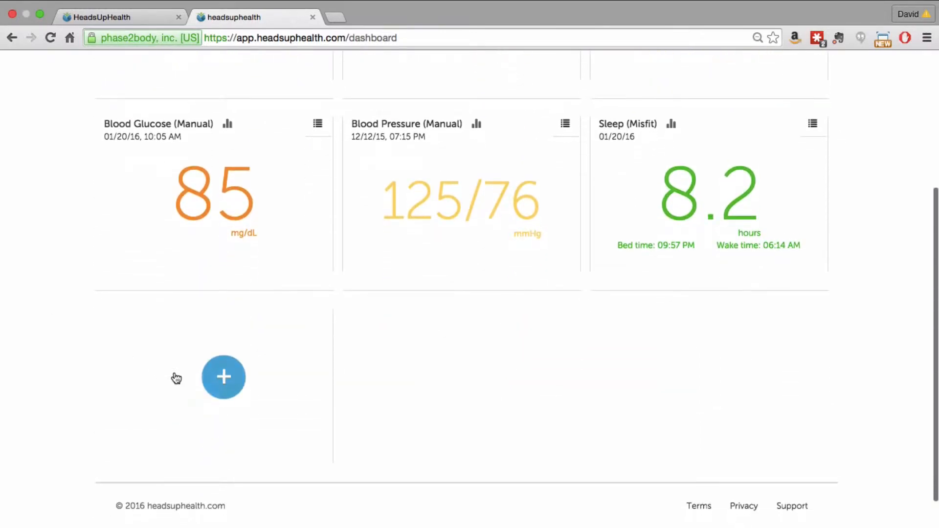
Add a Ketones widget to the dashboard, leaving its goal blank and the default date at Today
{"action": "left_click", "coordinate": [220, 376]}
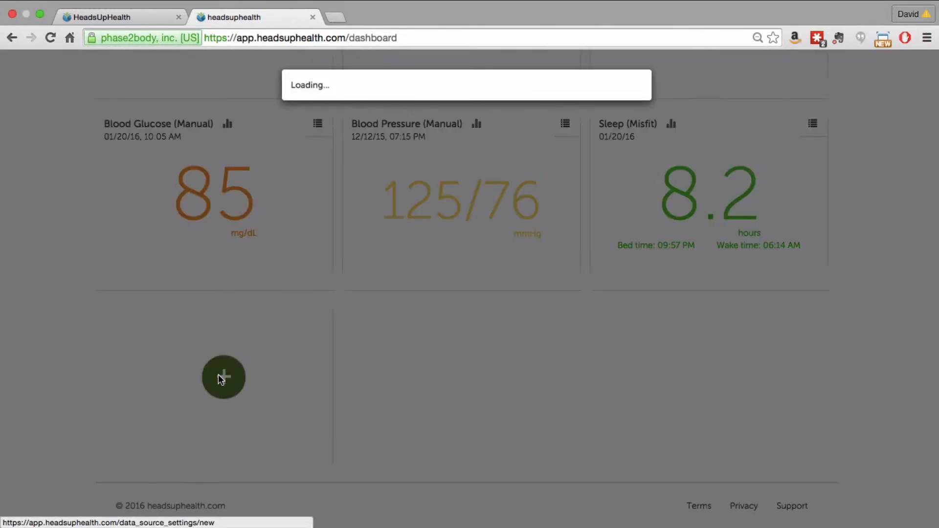
{"action": "left_click", "coordinate": [471, 118]}
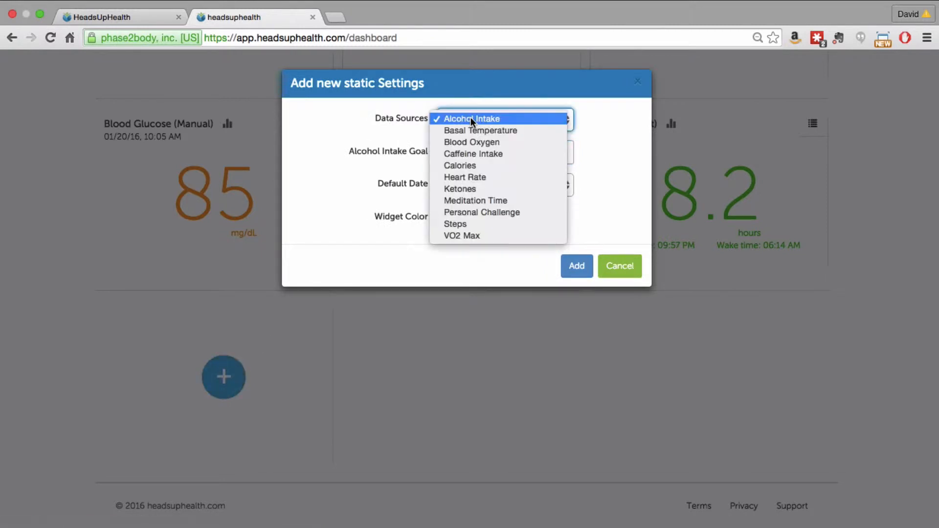
{"action": "left_click", "coordinate": [448, 189]}
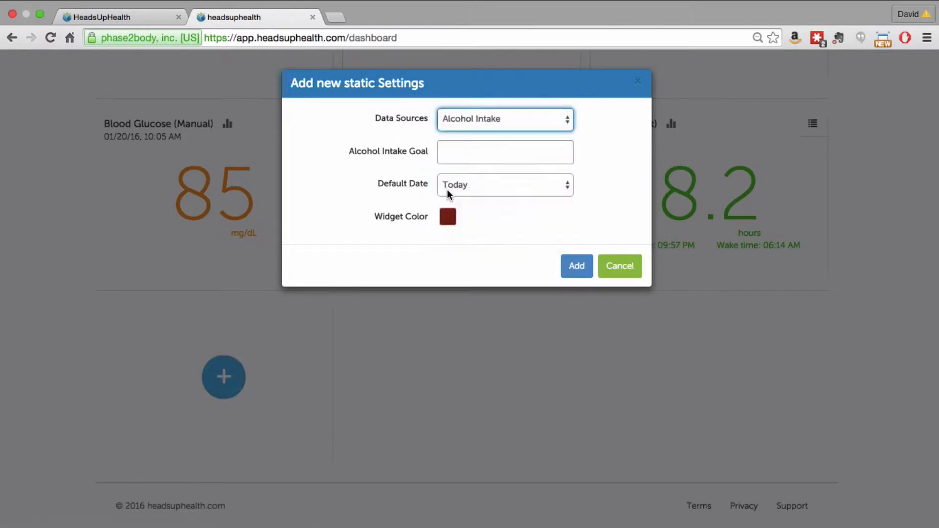
{"action": "left_click", "coordinate": [455, 157]}
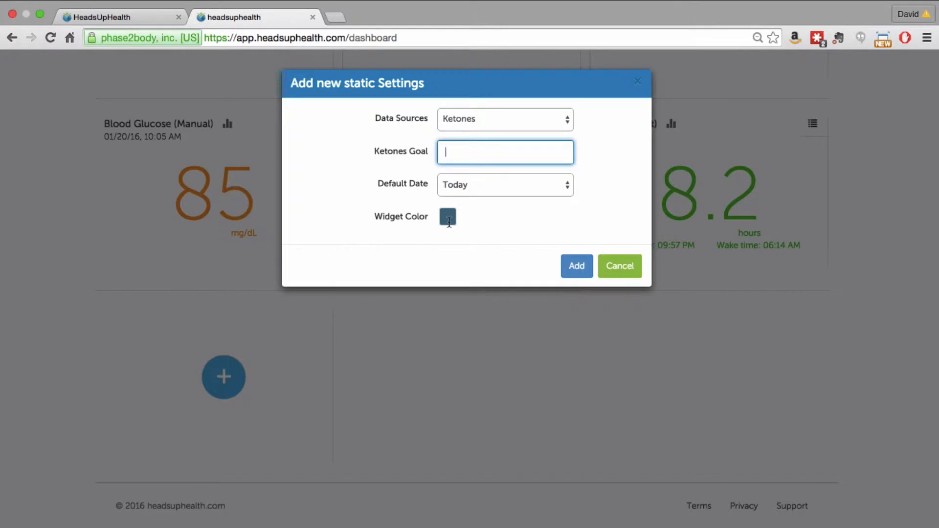
{"action": "left_click", "coordinate": [566, 270]}
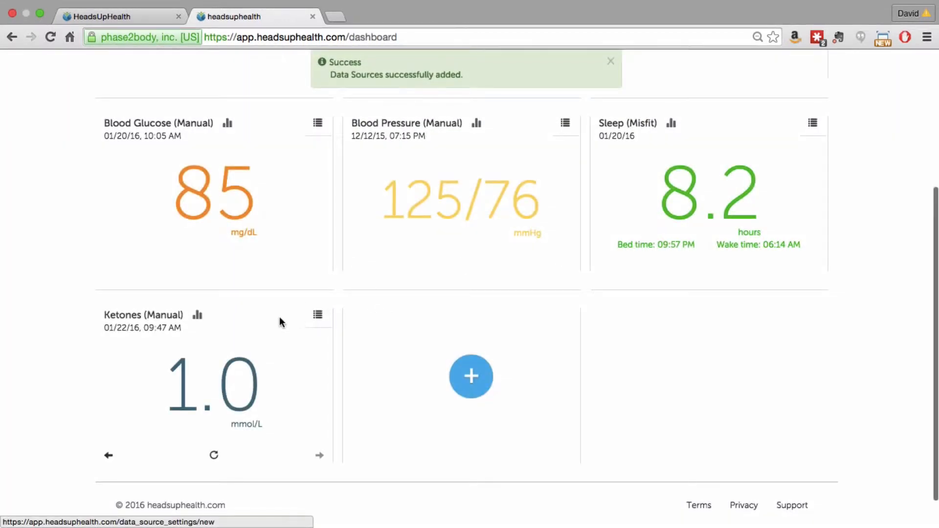
Move the Ketones widget into the Blood Pressure widget's place in the middle of the second row
{"action": "mouse_move", "coordinate": [146, 278]}
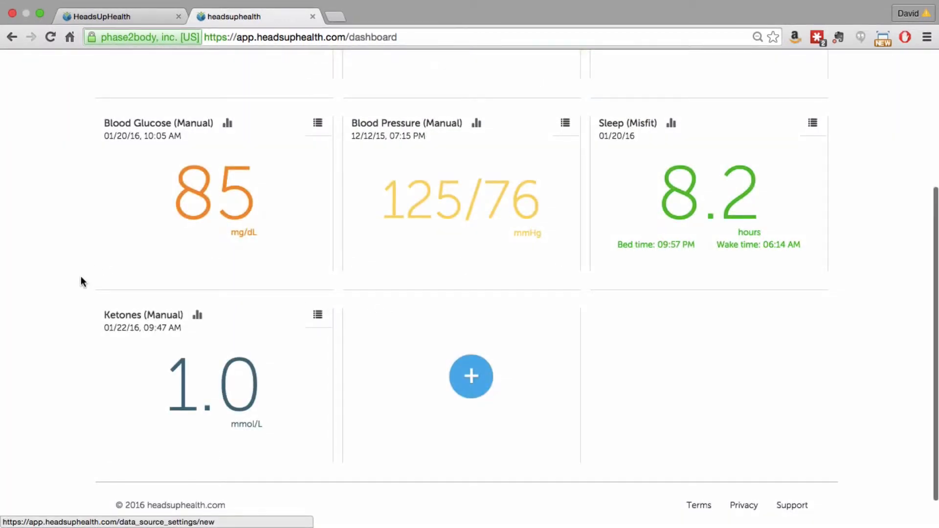
{"action": "mouse_move", "coordinate": [128, 393]}
{"action": "scroll", "coordinate": [183, 392], "scroll_direction": "up", "scroll_amount": 3}
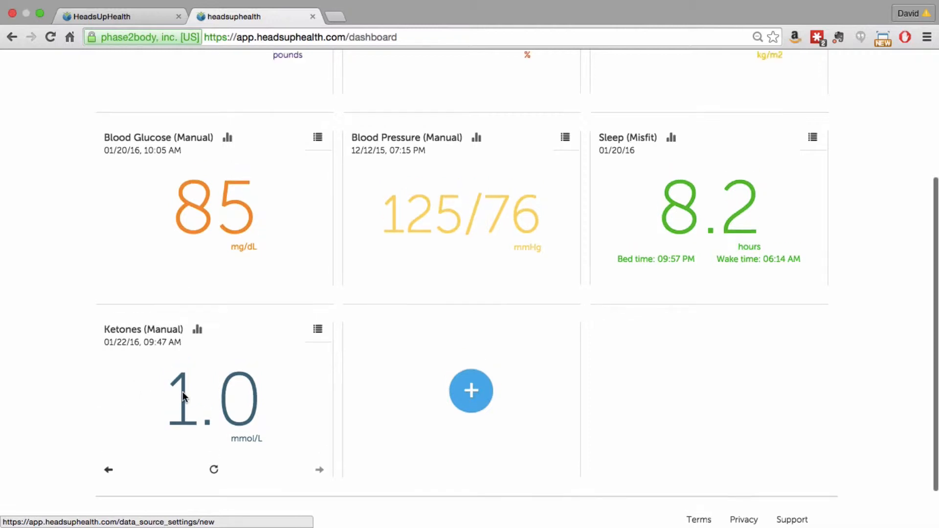
{"action": "scroll", "coordinate": [183, 391], "scroll_direction": "down", "scroll_amount": 2}
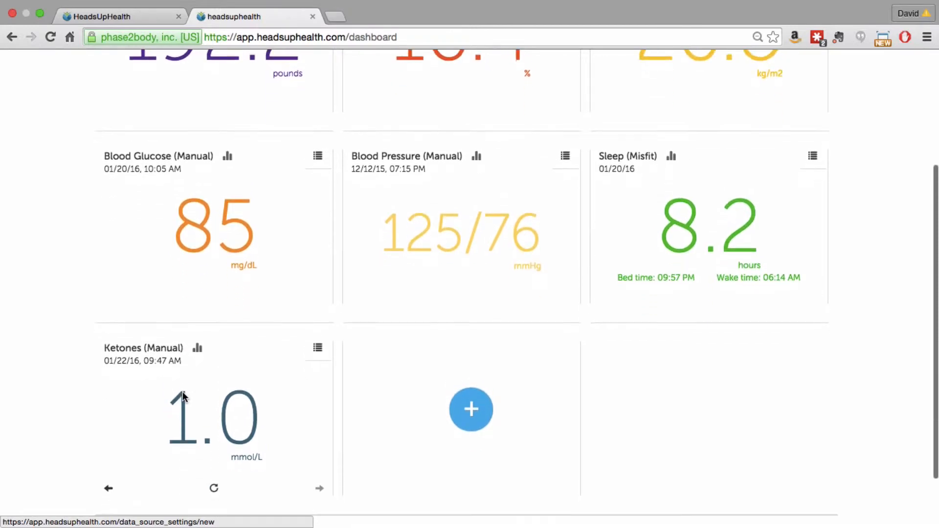
{"action": "scroll", "coordinate": [149, 400], "scroll_direction": "up", "scroll_amount": 1}
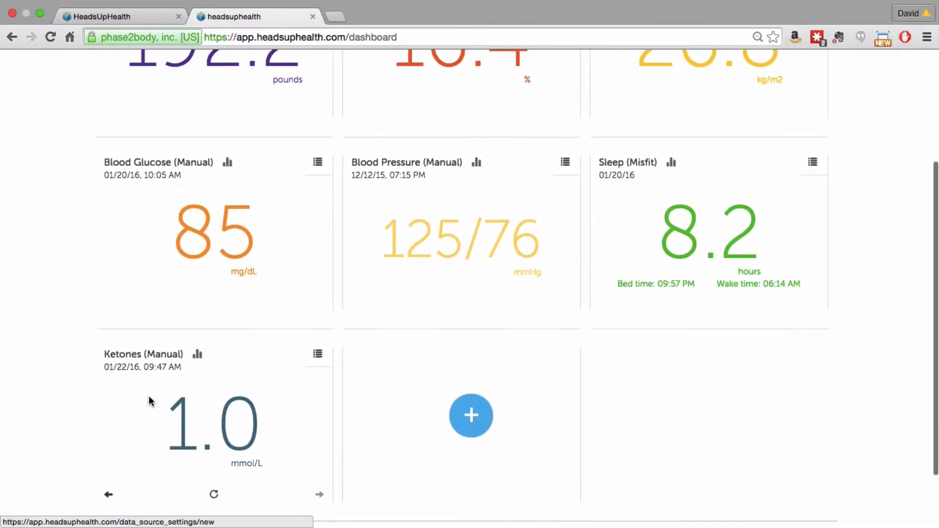
{"action": "left_click_drag", "start_coordinate": [164, 424], "coordinate": [394, 238]}
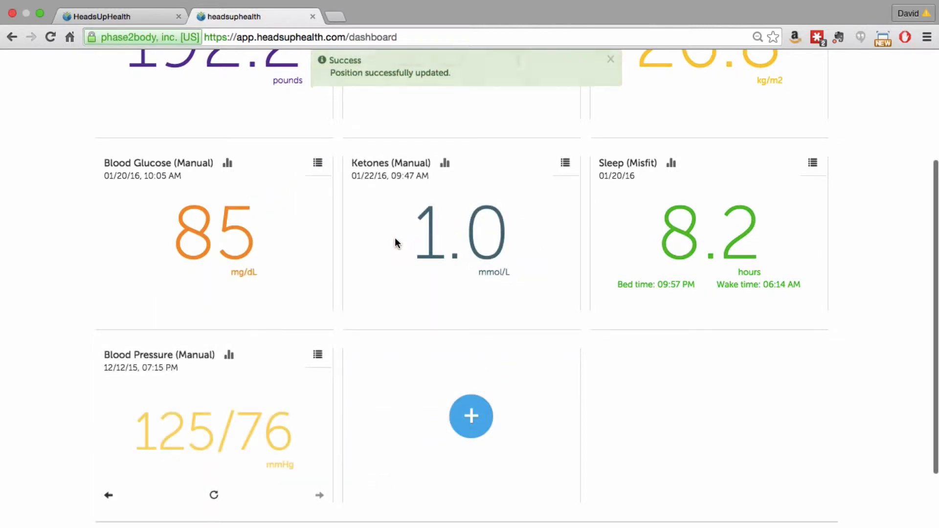
Start a Quick Add entry for Ketones and set the ketone value to 1.8 mmol/L
{"action": "scroll", "coordinate": [396, 243], "scroll_direction": "up", "scroll_amount": 5}
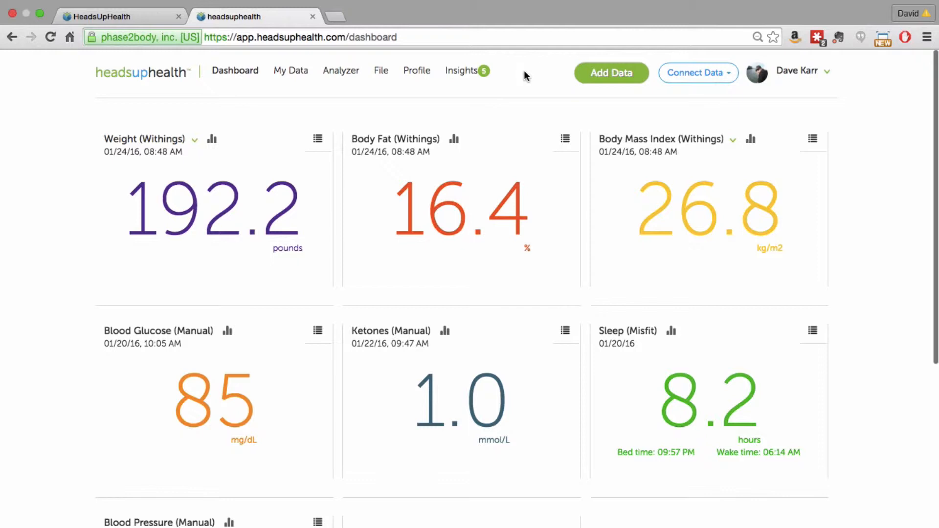
{"action": "left_click", "coordinate": [605, 74]}
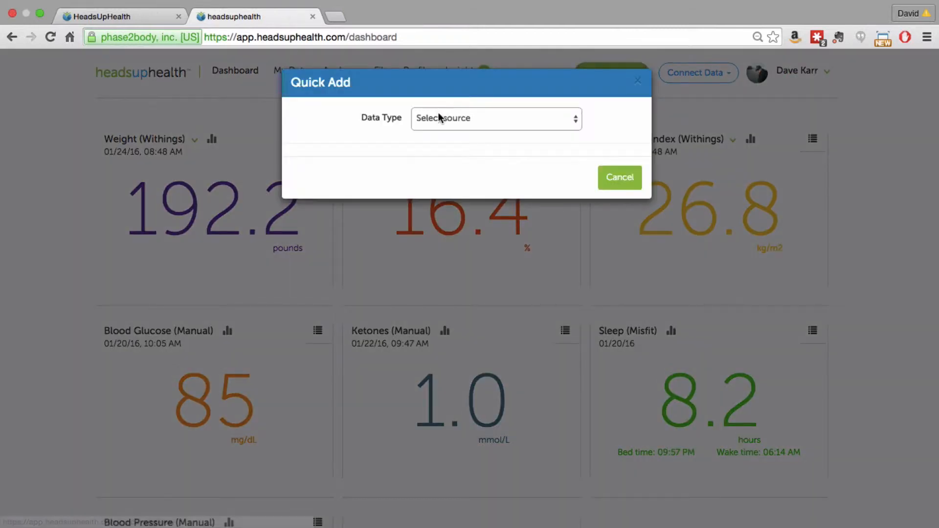
{"action": "left_click", "coordinate": [438, 117]}
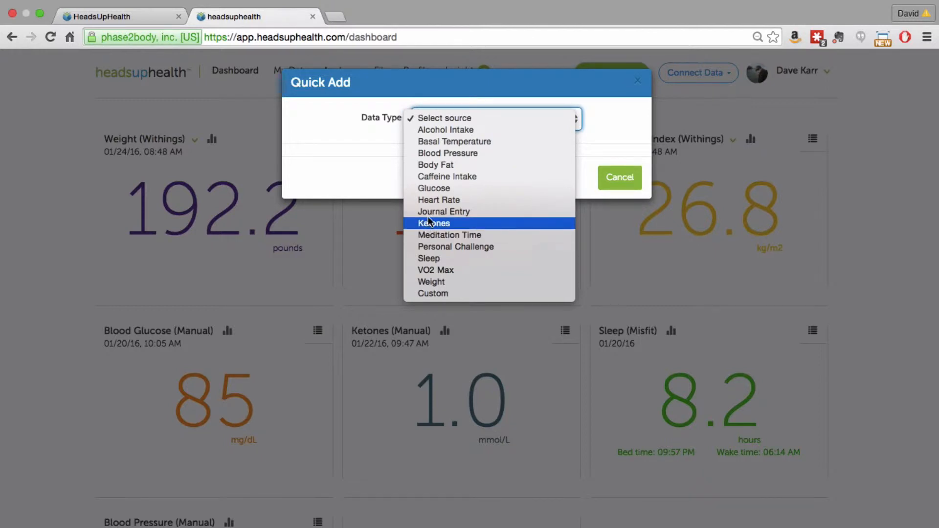
{"action": "left_click", "coordinate": [410, 223]}
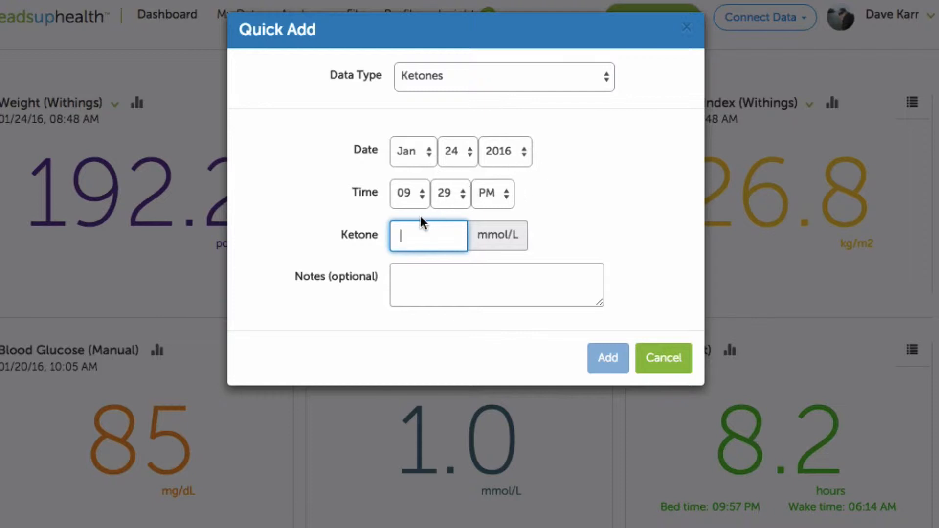
{"action": "type", "text": "1."}
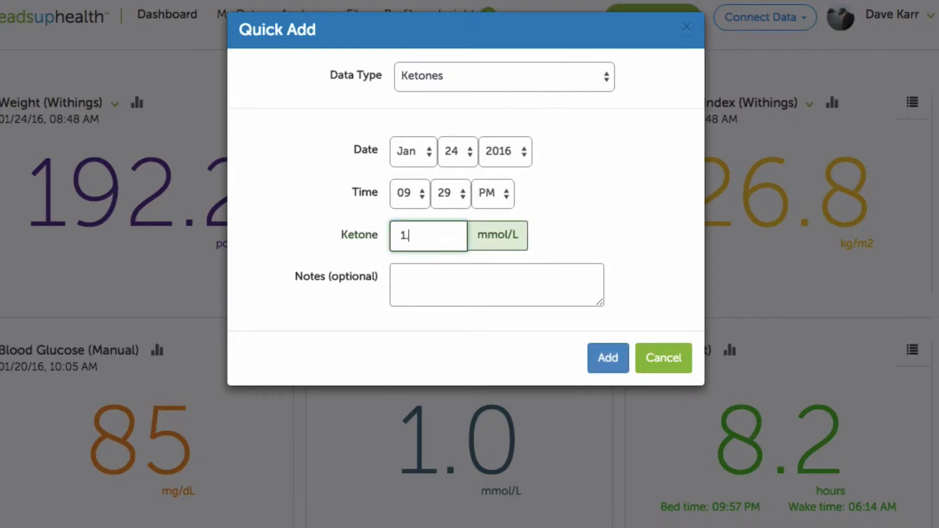
{"action": "type", "text": "8"}
Add the note "Intermittent fasting for 12 hours" to the ketone reading and save the entry
{"action": "left_click", "coordinate": [458, 294]}
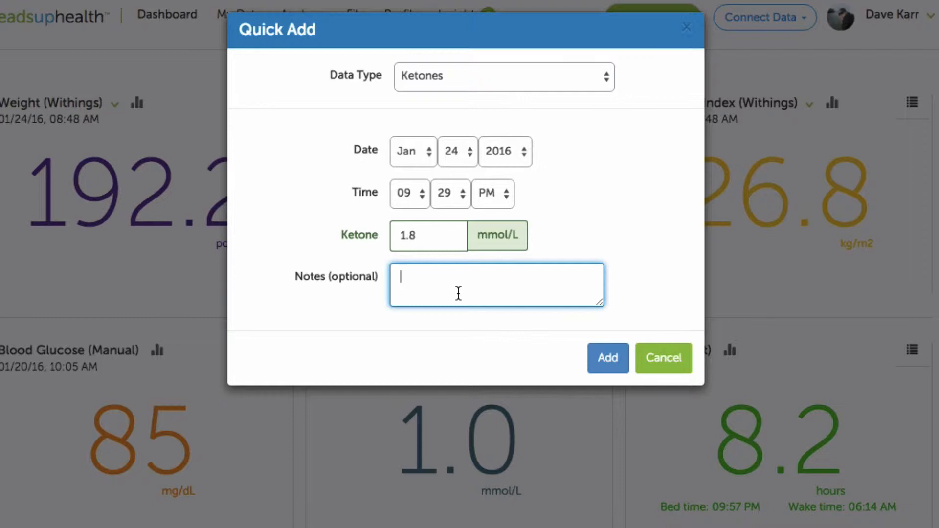
{"action": "type", "text": "Intermittent fa"}
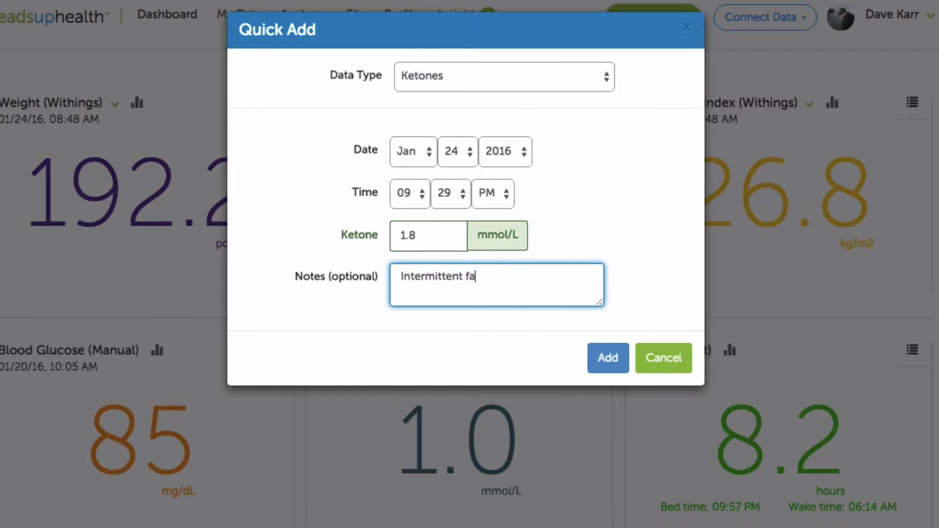
{"action": "type", "text": "sting for 12 hours"}
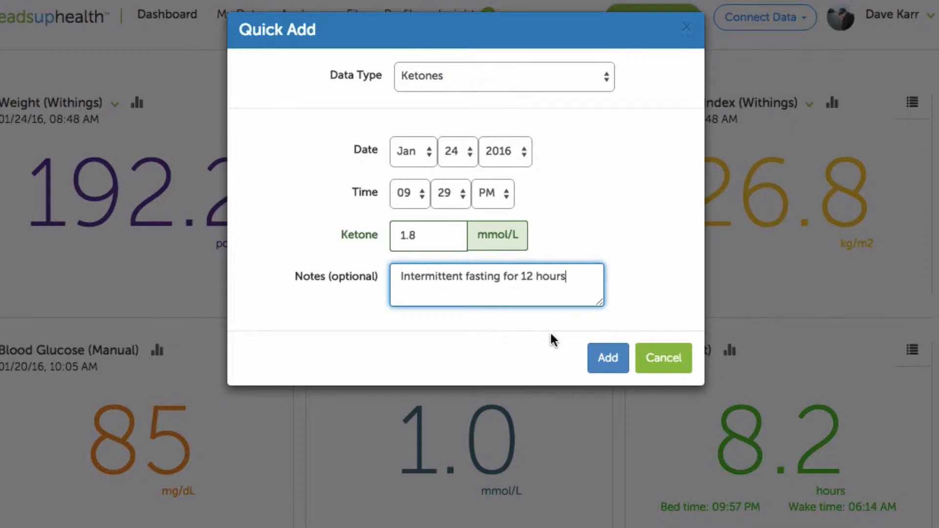
{"action": "left_click", "coordinate": [608, 360]}
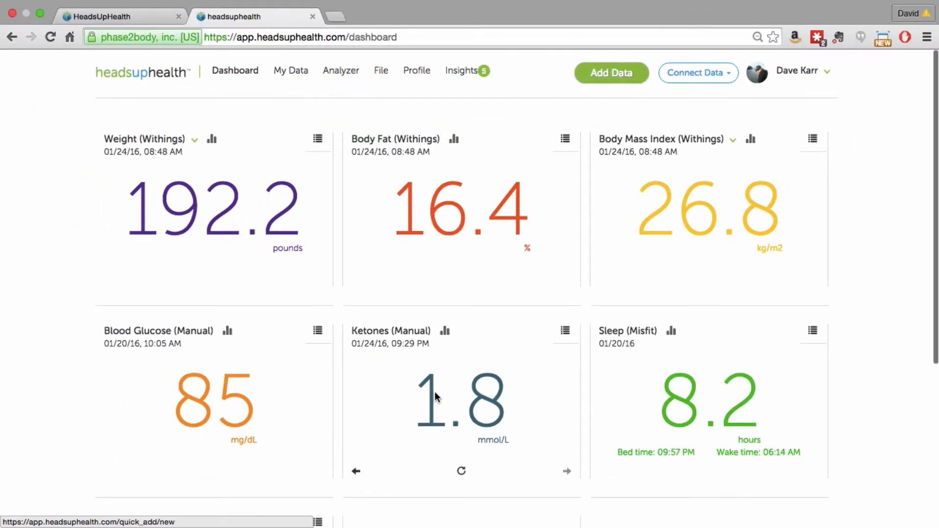
Page through the Ketones widget's earlier readings and return to the latest one, and view the widget's summary of readings and averages
{"action": "scroll", "coordinate": [436, 393], "scroll_direction": "down", "scroll_amount": 1}
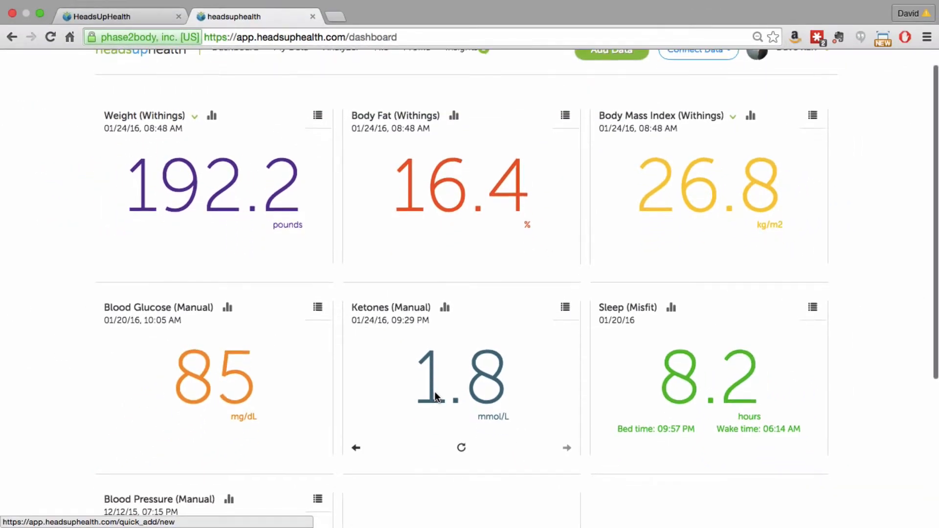
{"action": "scroll", "coordinate": [435, 395], "scroll_direction": "down", "scroll_amount": 1}
{"action": "scroll", "coordinate": [475, 393], "scroll_direction": "down", "scroll_amount": 1}
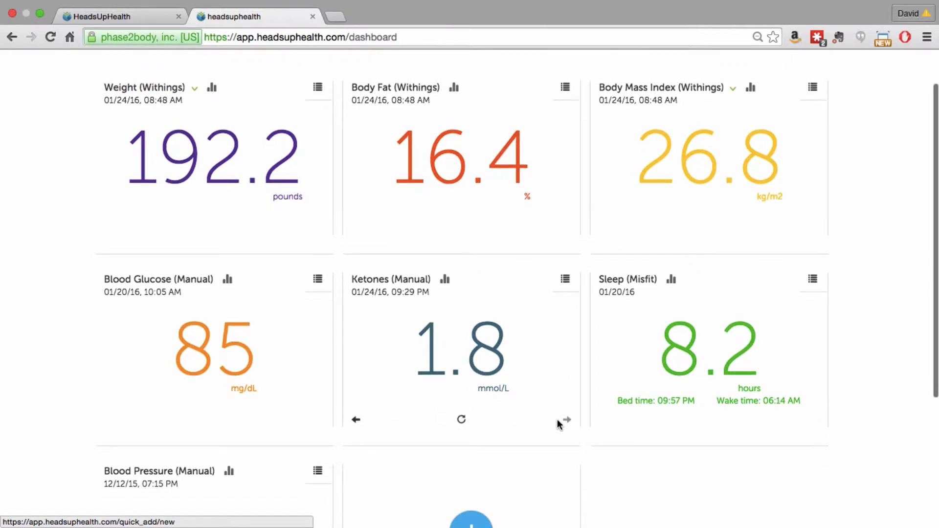
{"action": "left_click", "coordinate": [356, 420]}
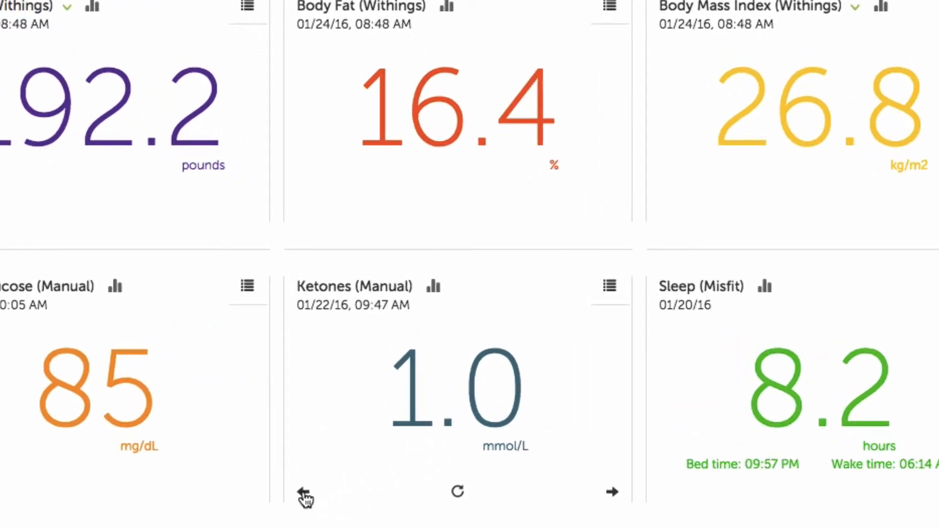
{"action": "left_click", "coordinate": [304, 492]}
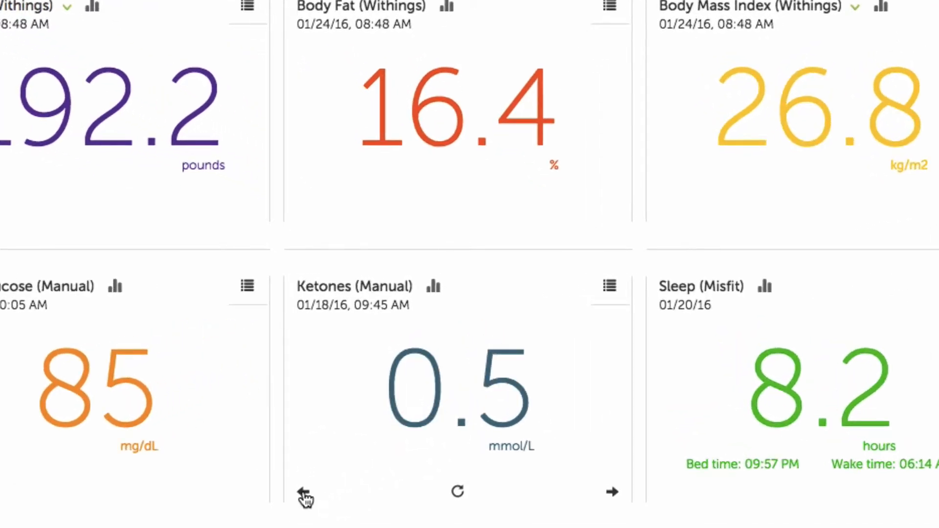
{"action": "left_click", "coordinate": [304, 492]}
{"action": "left_click", "coordinate": [304, 492]}
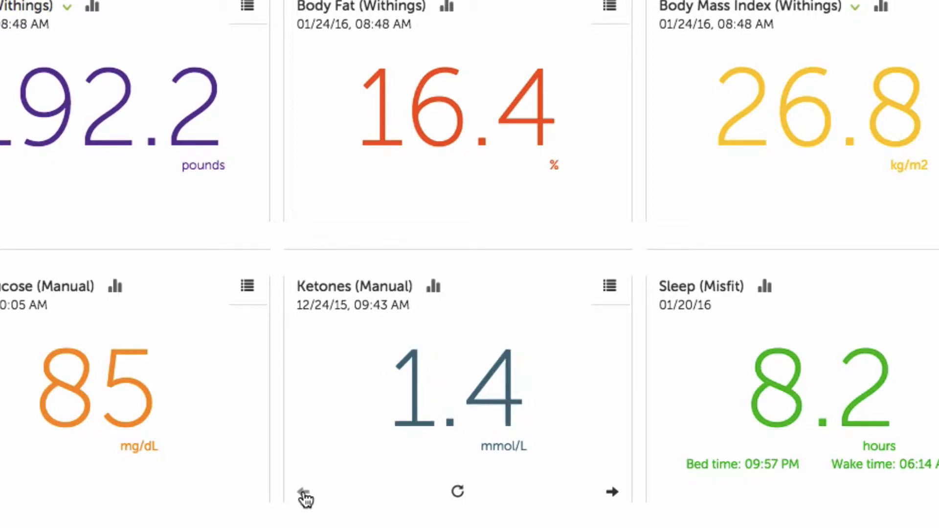
{"action": "left_click", "coordinate": [612, 492]}
{"action": "left_click", "coordinate": [611, 493]}
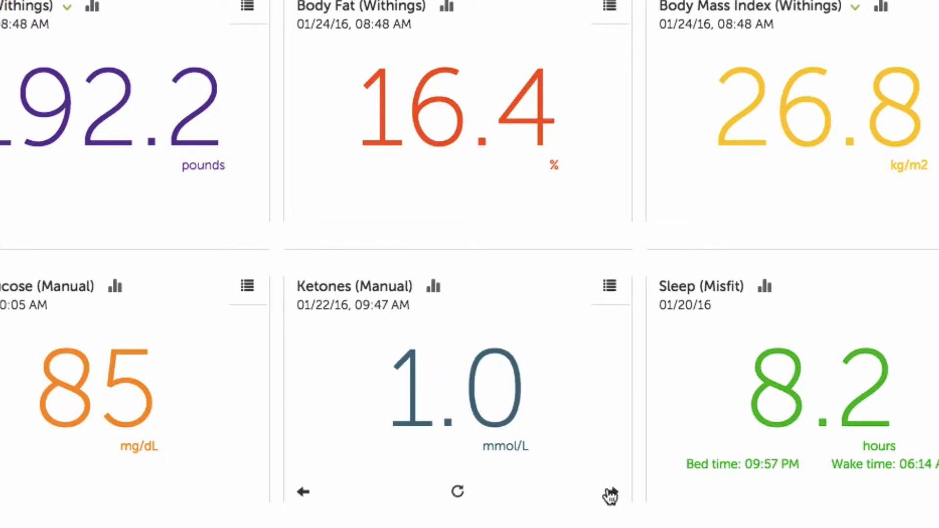
{"action": "left_click", "coordinate": [610, 493]}
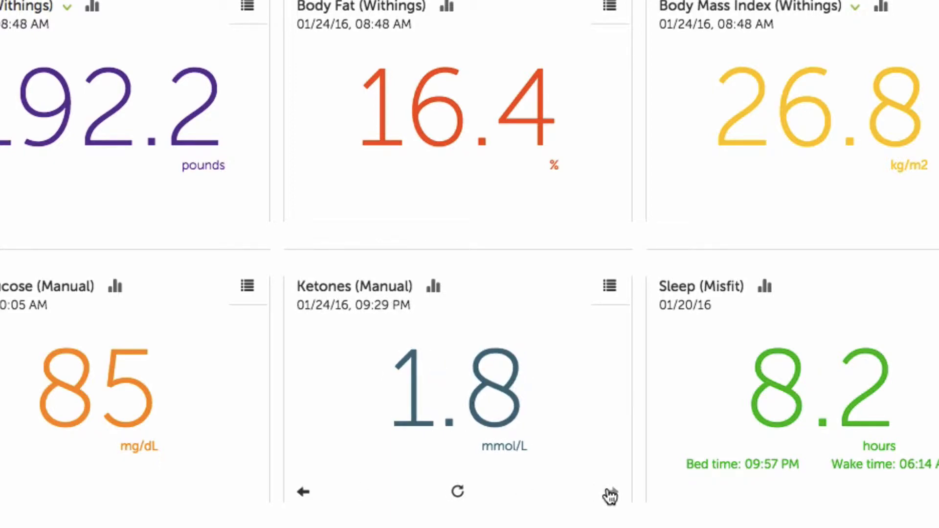
{"action": "left_click", "coordinate": [358, 390]}
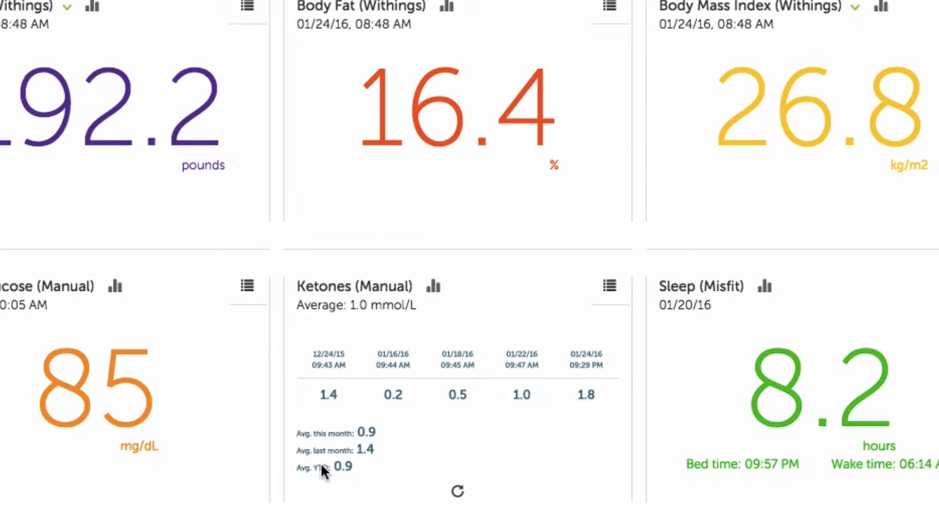
{"action": "left_click", "coordinate": [396, 412]}
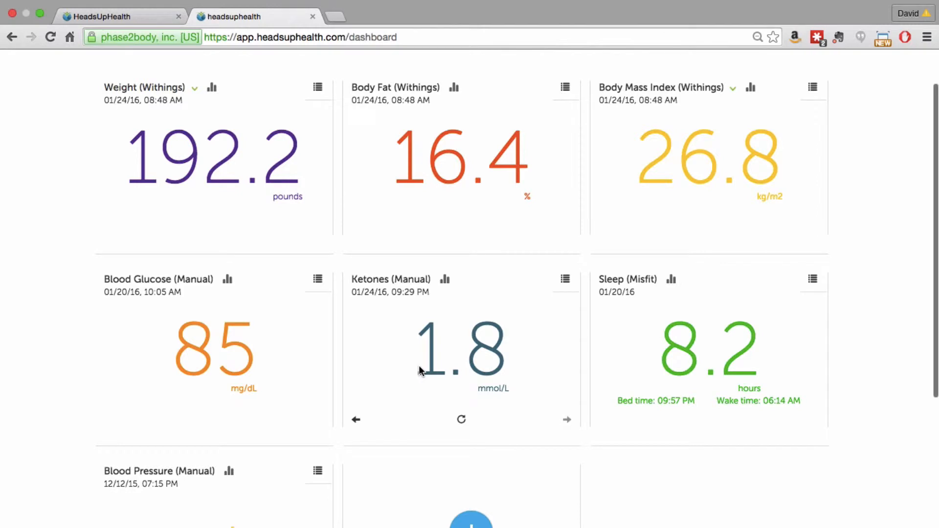
Open the Ketones trend chart in the Analyzer from the dashboard widget and examine the plotted readings
{"action": "scroll", "coordinate": [419, 366], "scroll_direction": "up", "scroll_amount": 2}
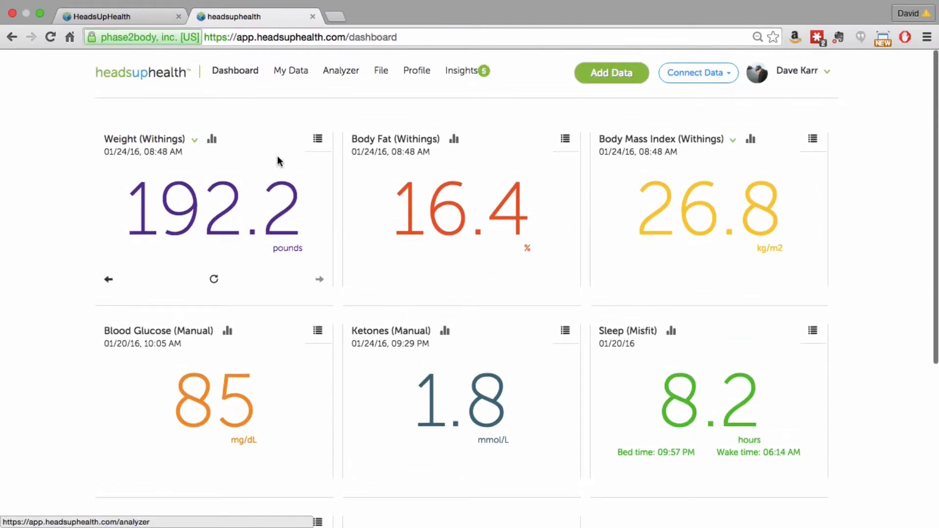
{"action": "left_click", "coordinate": [446, 333]}
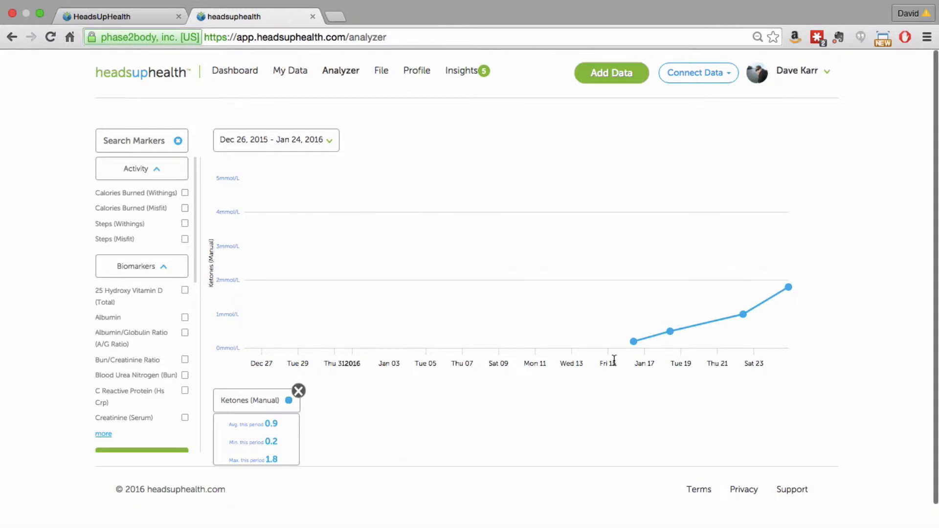
{"action": "mouse_move", "coordinate": [628, 348]}
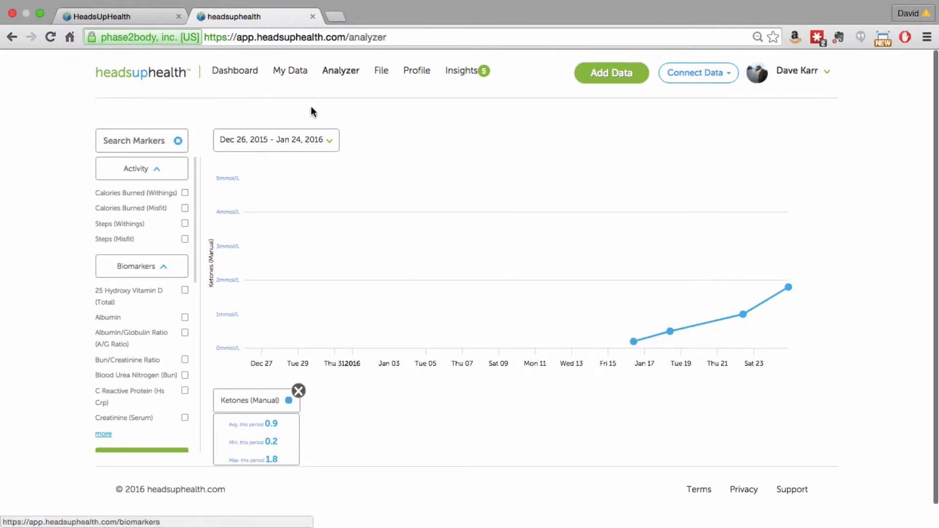
Set the Analyzer's date range to start on 1/16/2016 and end on 01/24/2016, and inspect the plotted ketone readings
{"action": "left_click", "coordinate": [329, 139]}
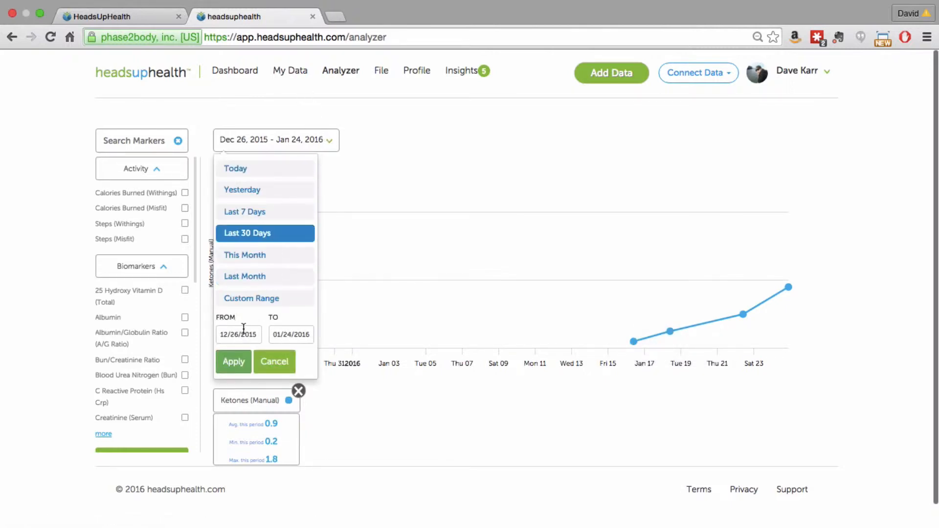
{"action": "left_click", "coordinate": [227, 337]}
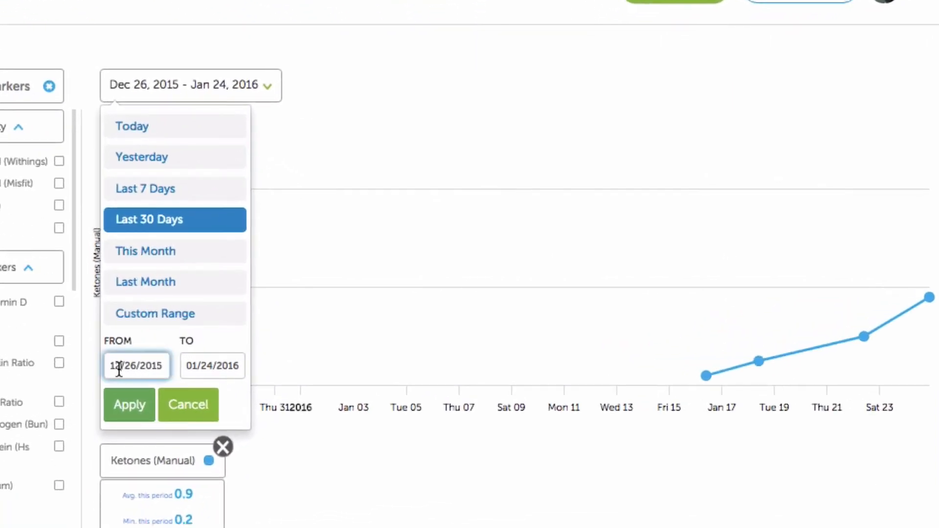
{"action": "key", "text": "BackSpace"}
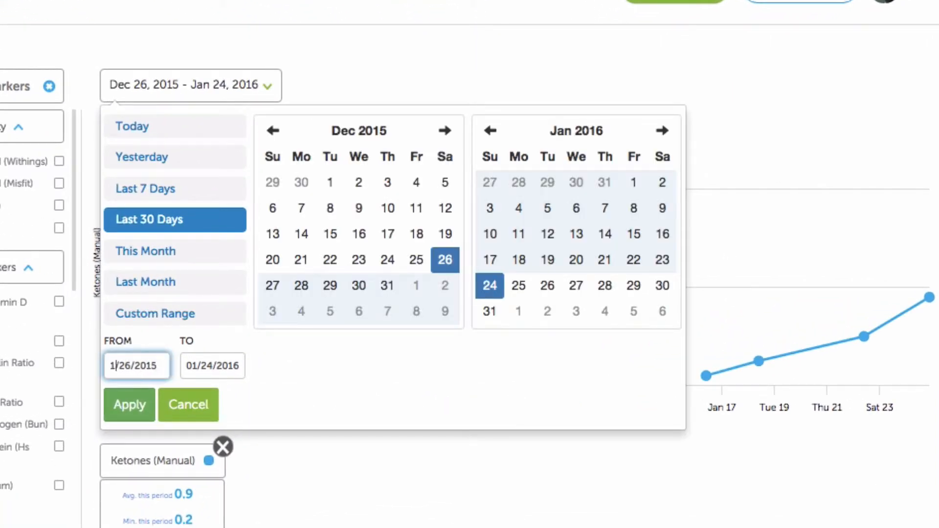
{"action": "key", "text": "Right"}
{"action": "key", "text": "Right"}
{"action": "key", "text": "BackSpace"}
{"action": "type", "text": "1"}
{"action": "key", "text": "Right"}
{"action": "key", "text": "Right"}
{"action": "key", "text": "Right"}
{"action": "key", "text": "Right"}
{"action": "key", "text": "Right"}
{"action": "key", "text": "Right"}
{"action": "key", "text": "BackSpace"}
{"action": "type", "text": "6"}
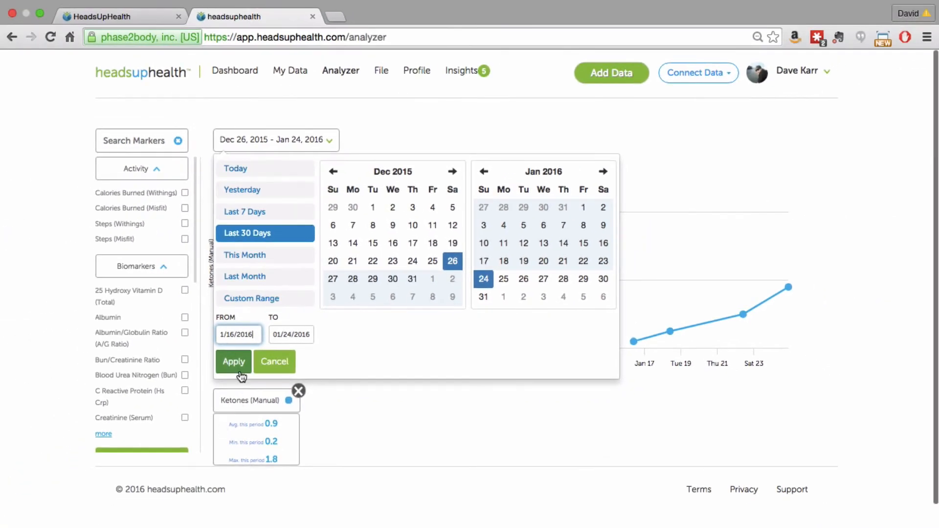
{"action": "left_click", "coordinate": [235, 362]}
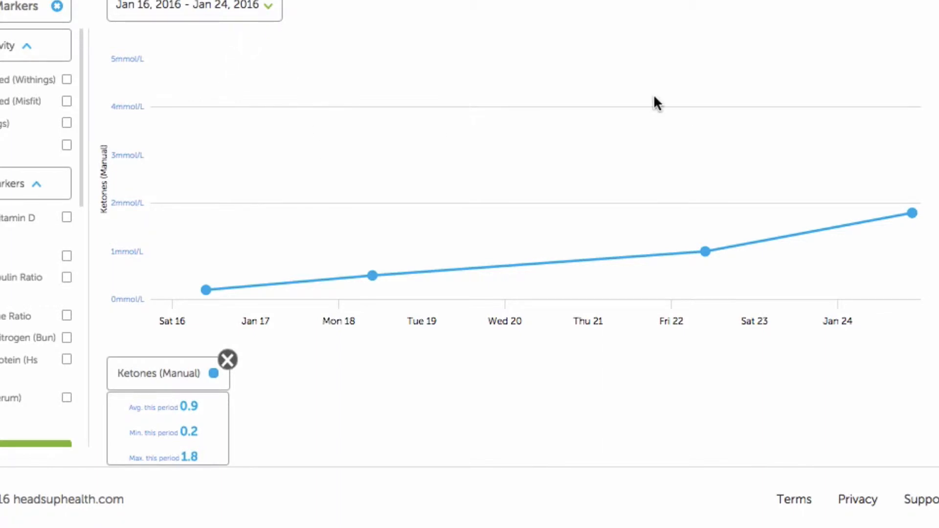
{"action": "mouse_move", "coordinate": [912, 213]}
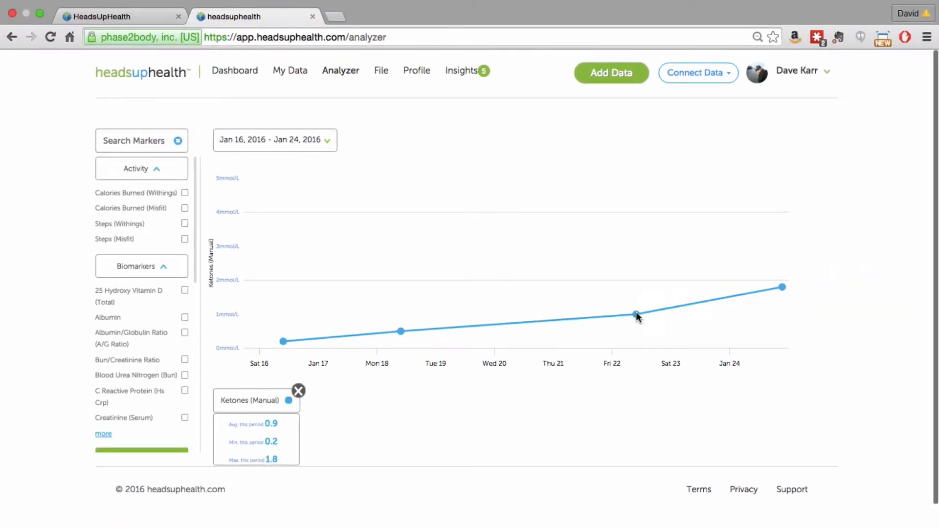
{"action": "mouse_move", "coordinate": [782, 288]}
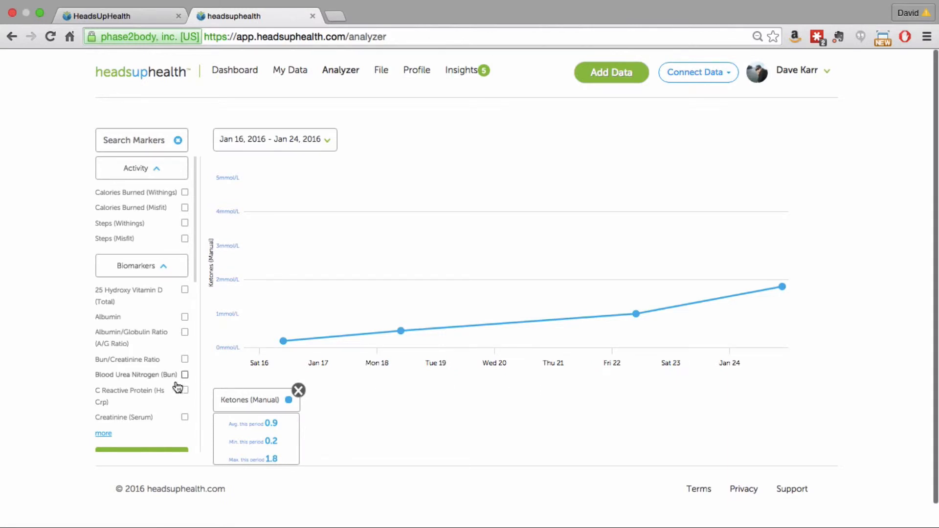
Add Blood Glucose (Manual) to the ketone chart and filter the glucose readings to Fasting
{"action": "scroll", "coordinate": [166, 387], "scroll_direction": "down", "scroll_amount": 3}
{"action": "scroll", "coordinate": [167, 387], "scroll_direction": "down", "scroll_amount": 2}
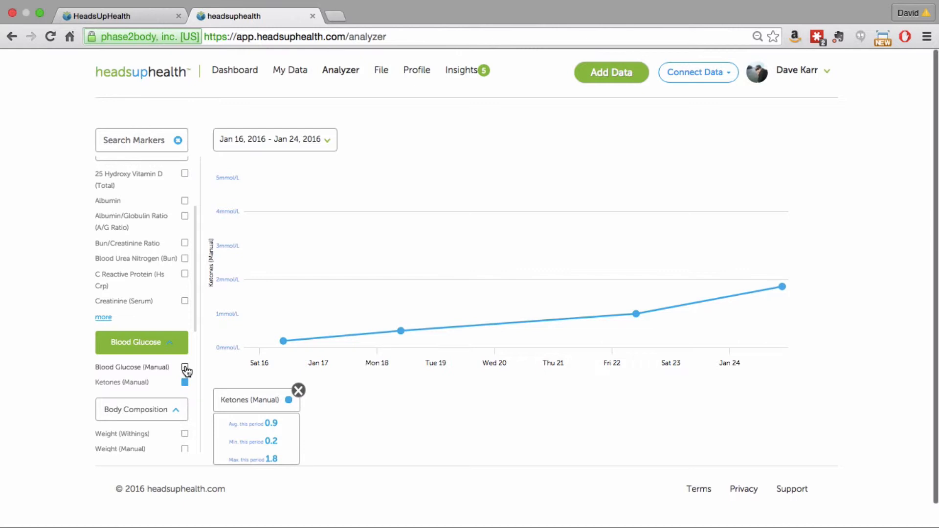
{"action": "left_click", "coordinate": [185, 367]}
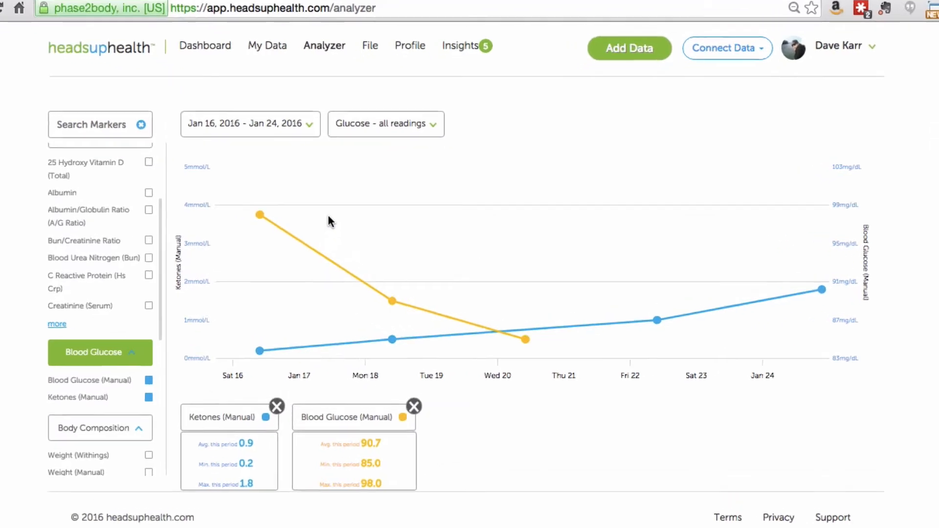
{"action": "left_click", "coordinate": [367, 112]}
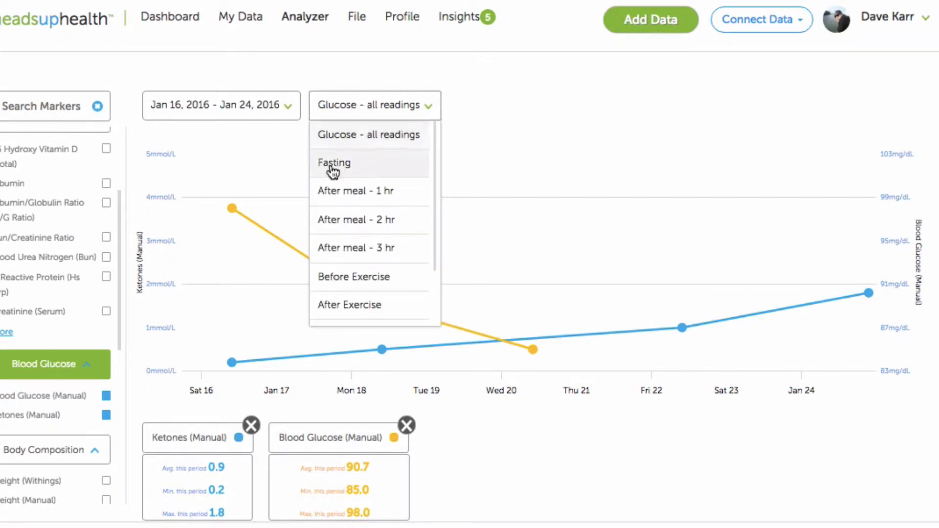
{"action": "left_click", "coordinate": [352, 169]}
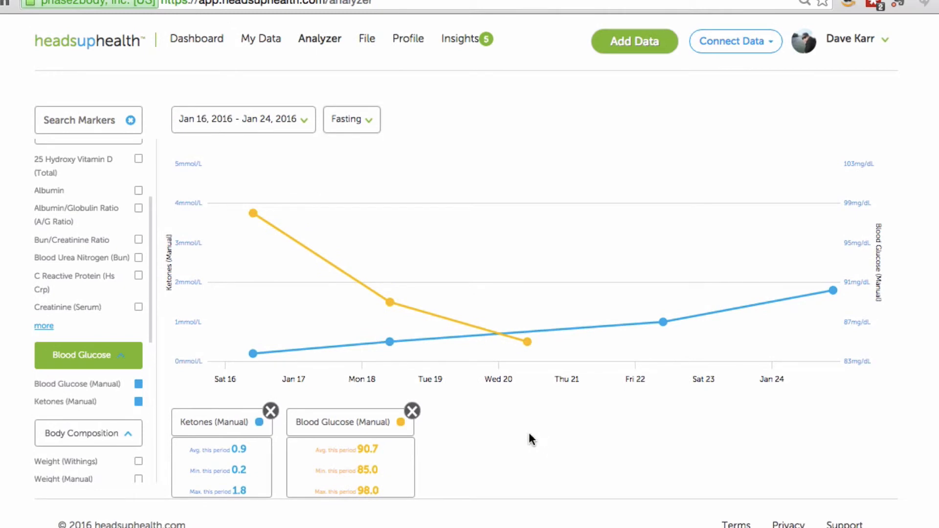
Remove Blood Glucose (Manual) from the chart and look through the other available markers
{"action": "left_click", "coordinate": [412, 412]}
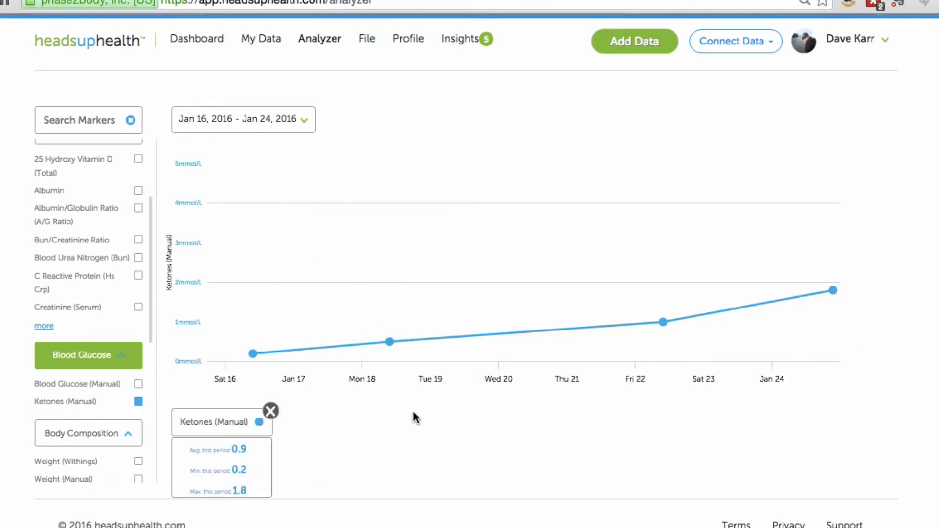
{"action": "scroll", "coordinate": [110, 387], "scroll_direction": "down", "scroll_amount": 5}
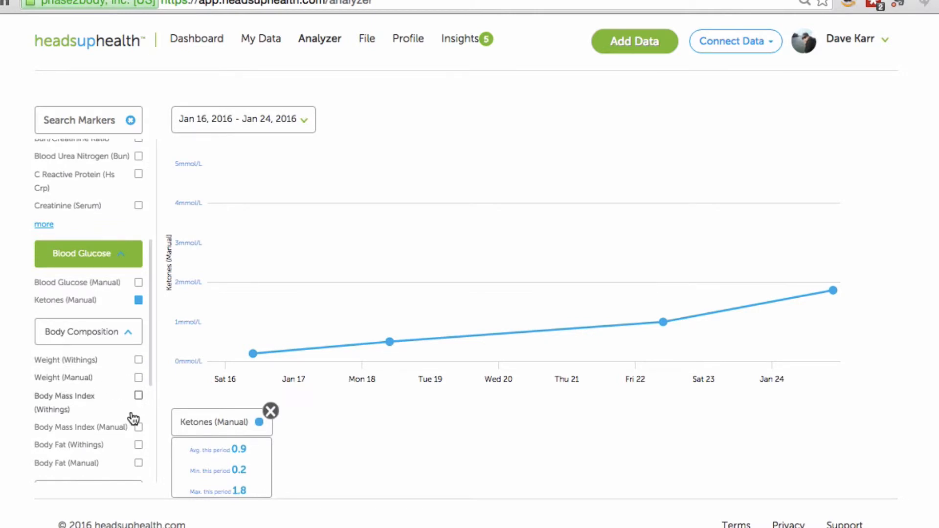
{"action": "scroll", "coordinate": [122, 430], "scroll_direction": "up", "scroll_amount": 3}
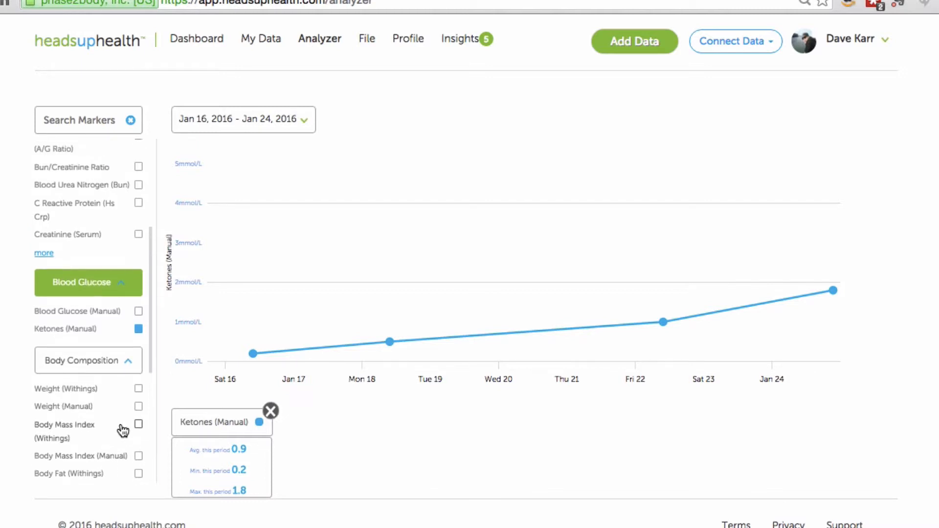
Search the markers for "hemo" and clear the search
{"action": "left_click", "coordinate": [113, 117]}
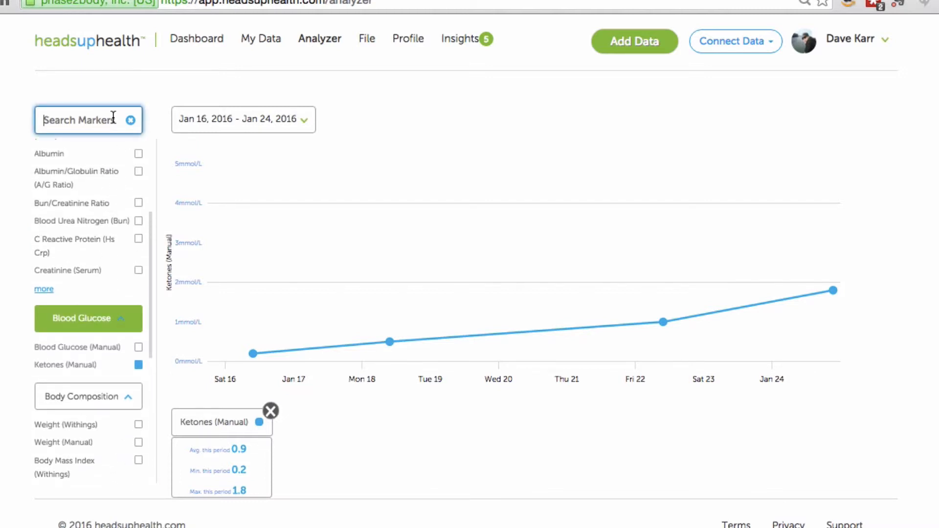
{"action": "type", "text": "hemo"}
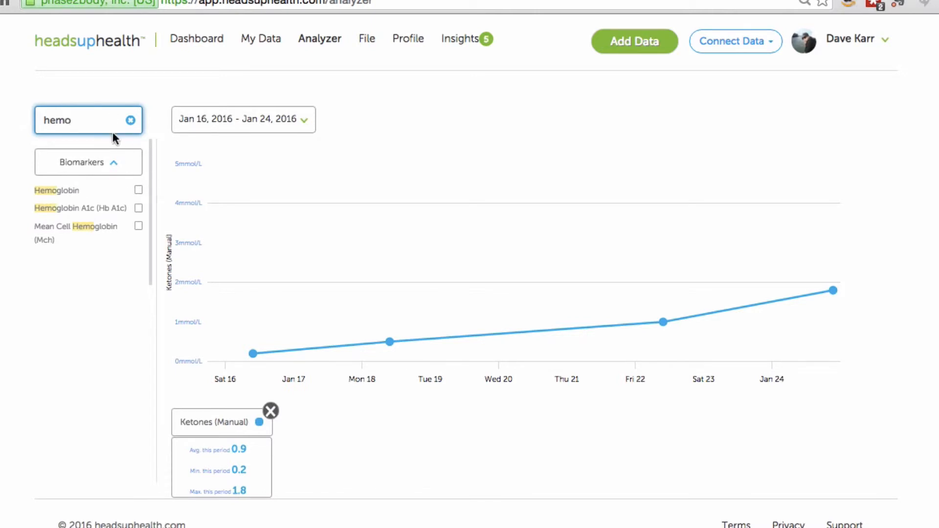
{"action": "left_click", "coordinate": [130, 120]}
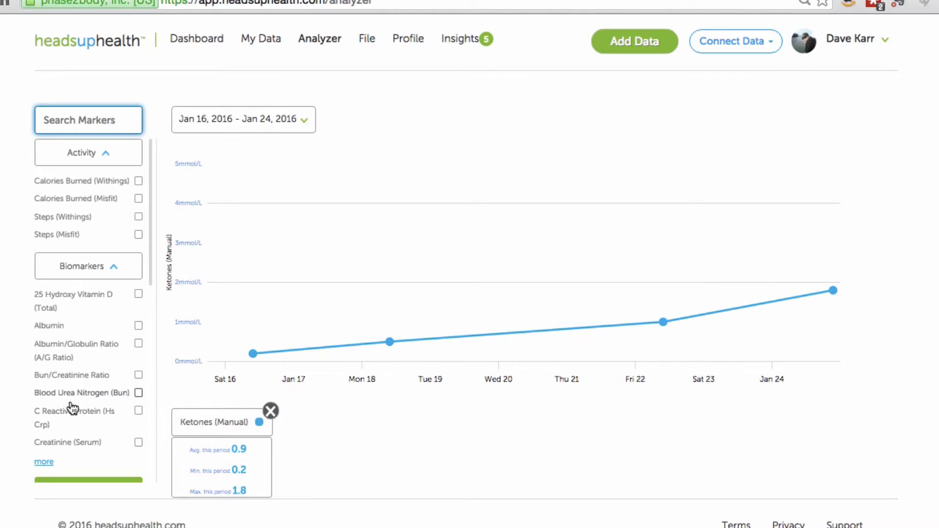
Plot Blood Glucose (Manual) against Ketones (Manual) in the chart again
{"action": "scroll", "coordinate": [71, 408], "scroll_direction": "down", "scroll_amount": 3}
{"action": "left_click", "coordinate": [139, 437]}
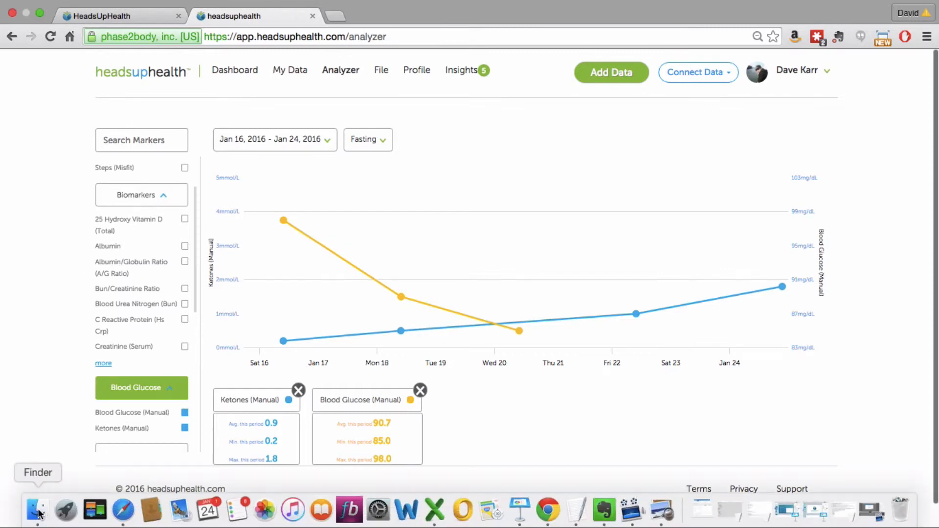
Switch to Finder and rename the Desktop file "Screen Shot 2016-01-24 at 9.33.07 PM (2)" as Ketones_new_data
{"action": "left_click", "coordinate": [38, 513]}
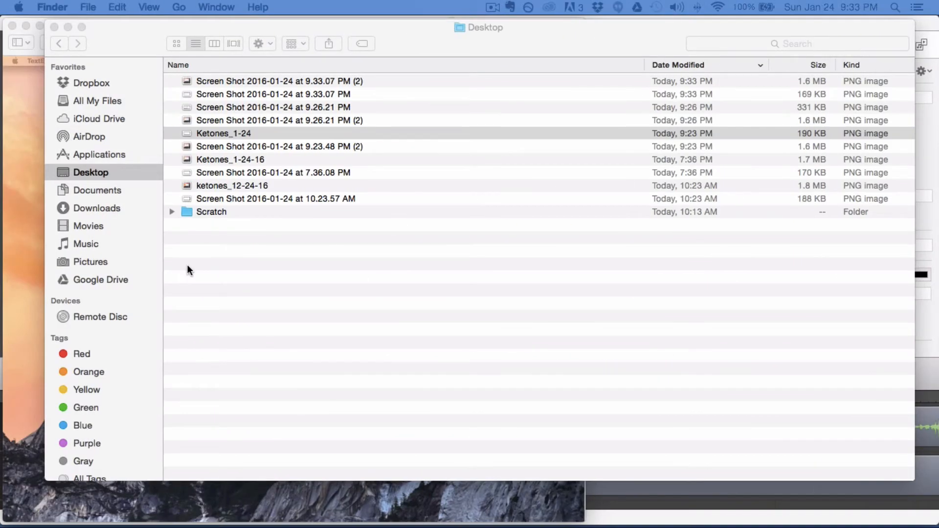
{"action": "left_click", "coordinate": [227, 84]}
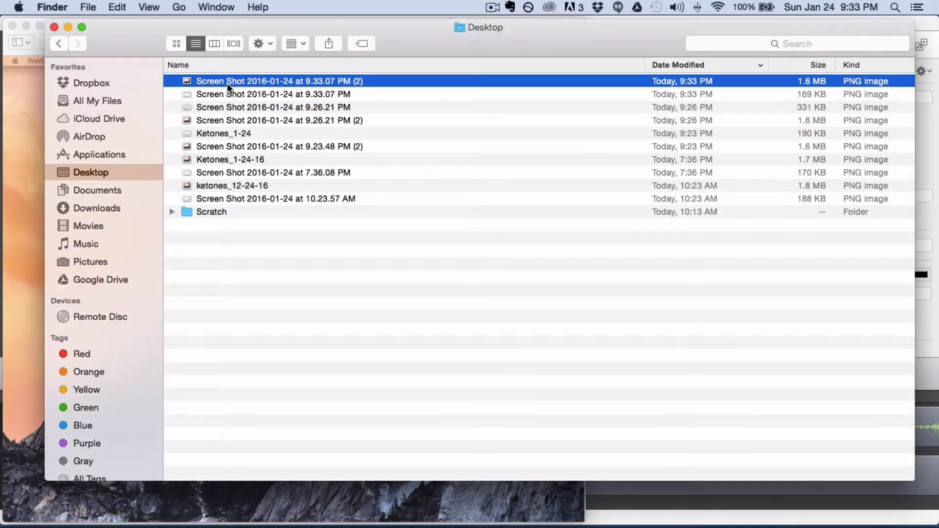
{"action": "key", "text": "Return"}
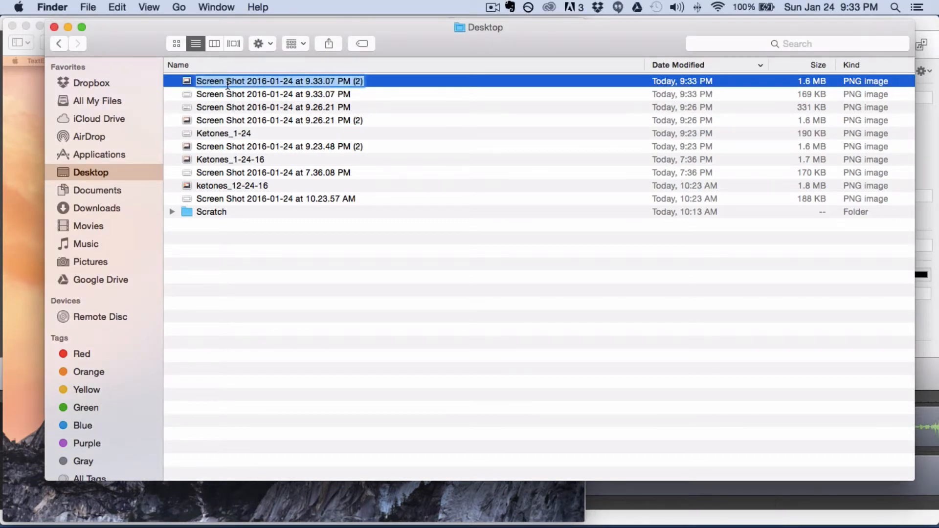
{"action": "type", "text": "Ketones"}
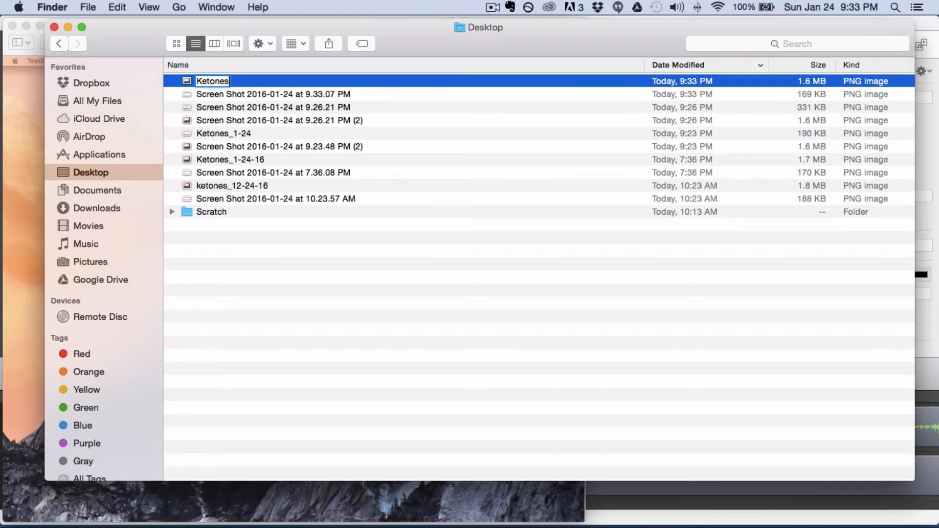
{"action": "type", "text": "_new_data"}
{"action": "key", "text": "Return"}
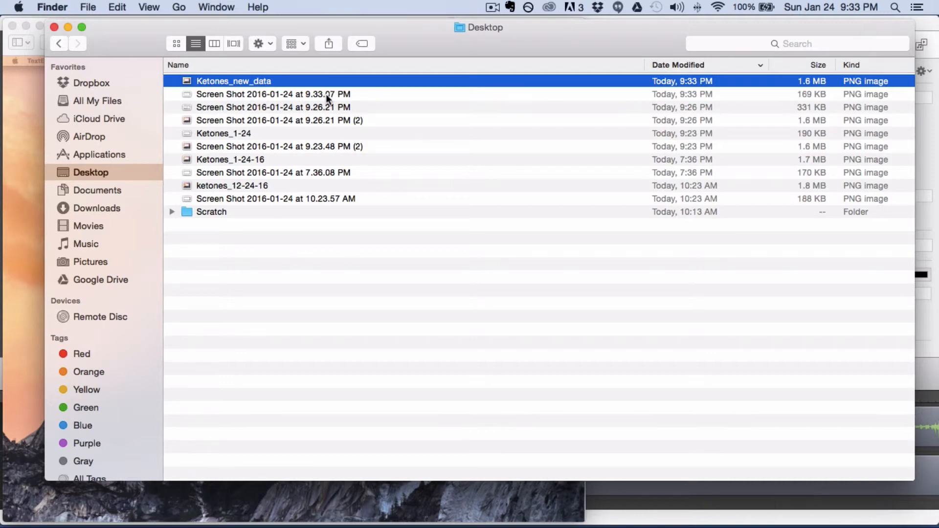
Return to Heads Up Health in the browser and create a new records folder named Screenshots
{"action": "key", "text": "super+Tab"}
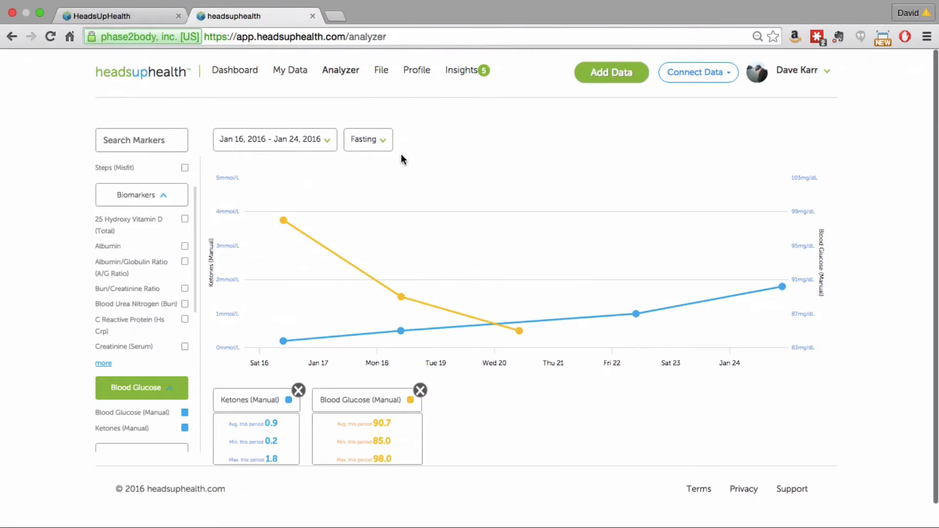
{"action": "left_click", "coordinate": [381, 72]}
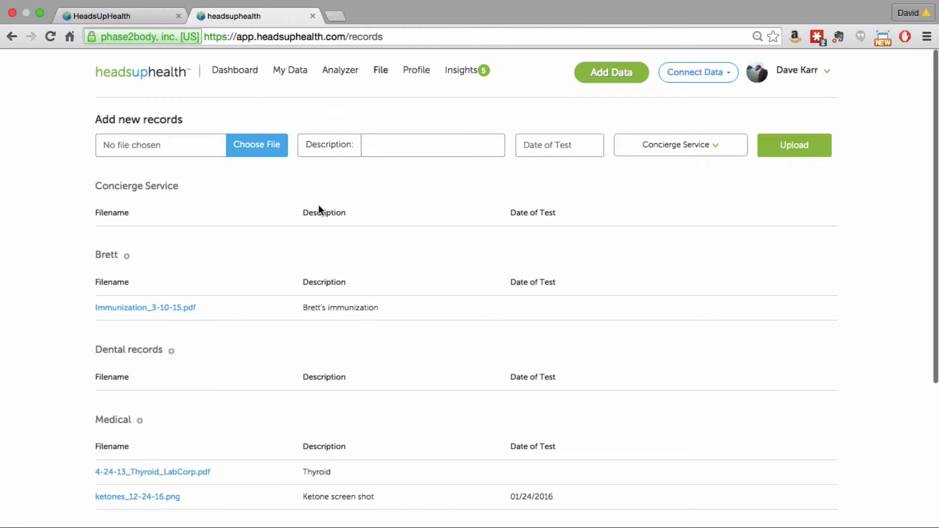
{"action": "scroll", "coordinate": [318, 206], "scroll_direction": "down", "scroll_amount": 5}
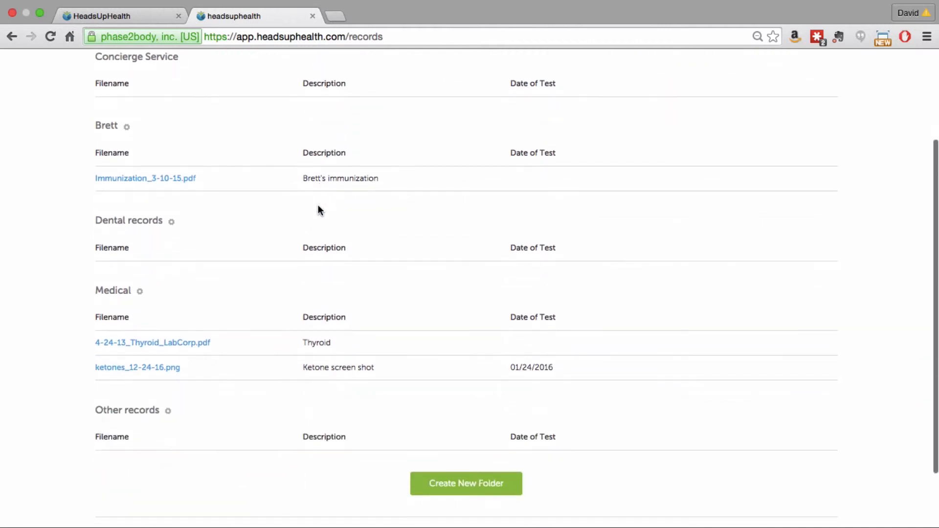
{"action": "left_click", "coordinate": [451, 490]}
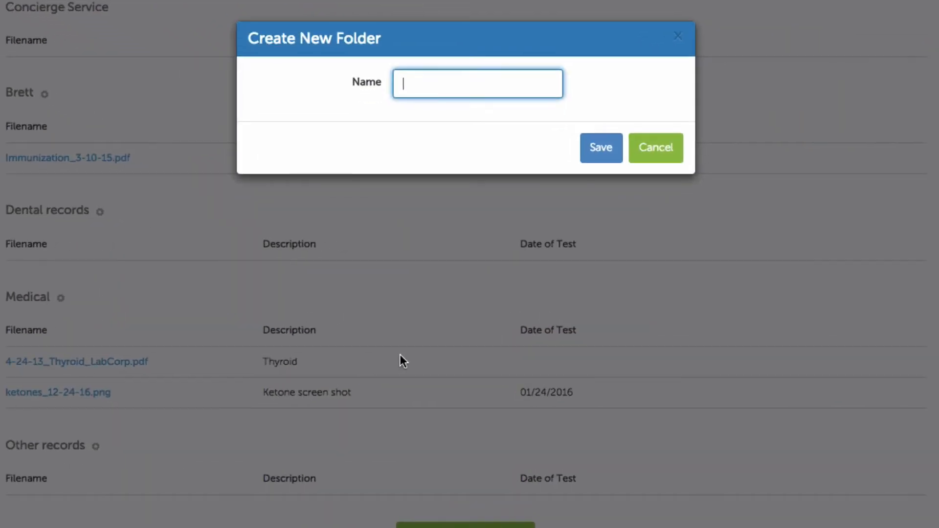
{"action": "type", "text": "Scre"}
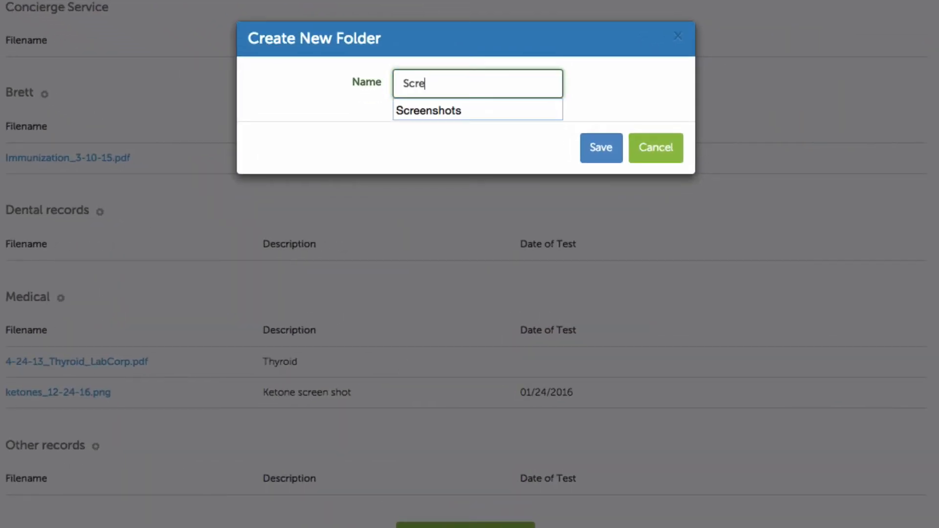
{"action": "key", "text": "Down"}
{"action": "key", "text": "Return"}
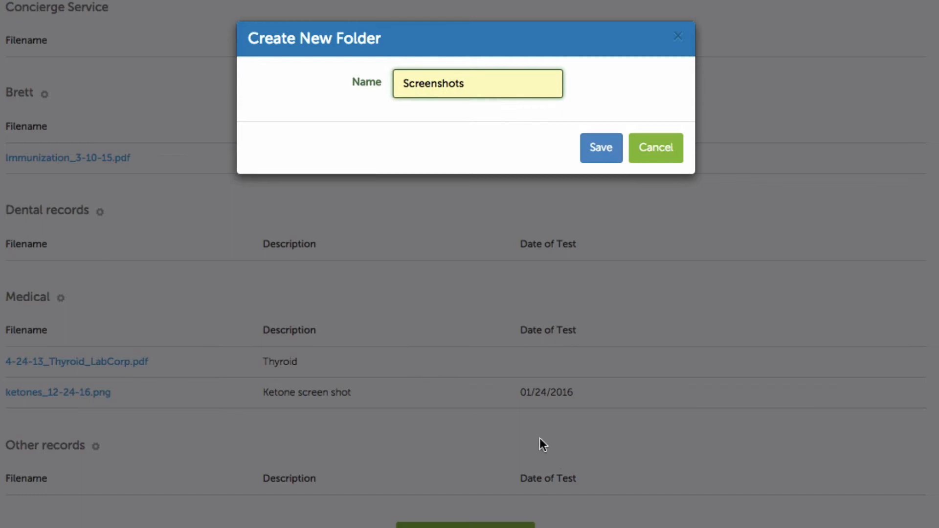
{"action": "left_click", "coordinate": [603, 150]}
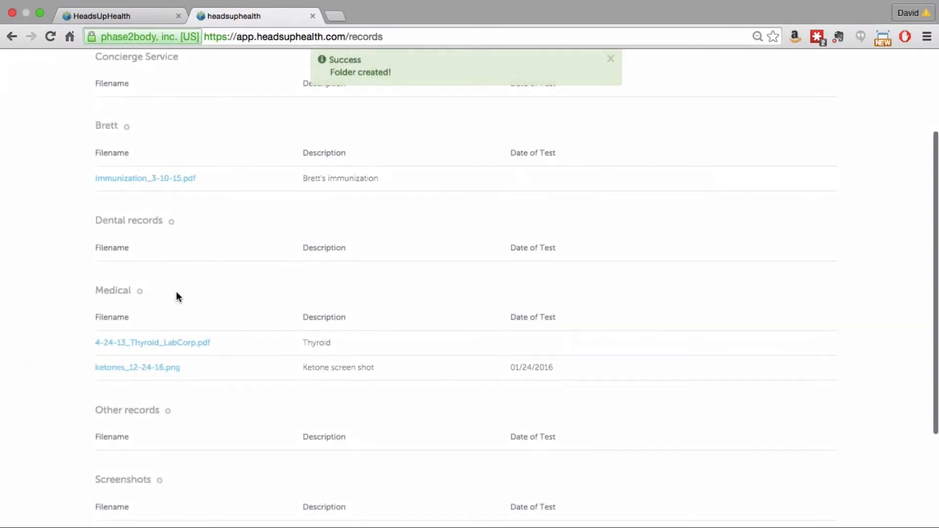
Choose the Ketones_new_data image from the Desktop as the file for the new record
{"action": "scroll", "coordinate": [93, 139], "scroll_direction": "up", "scroll_amount": 3}
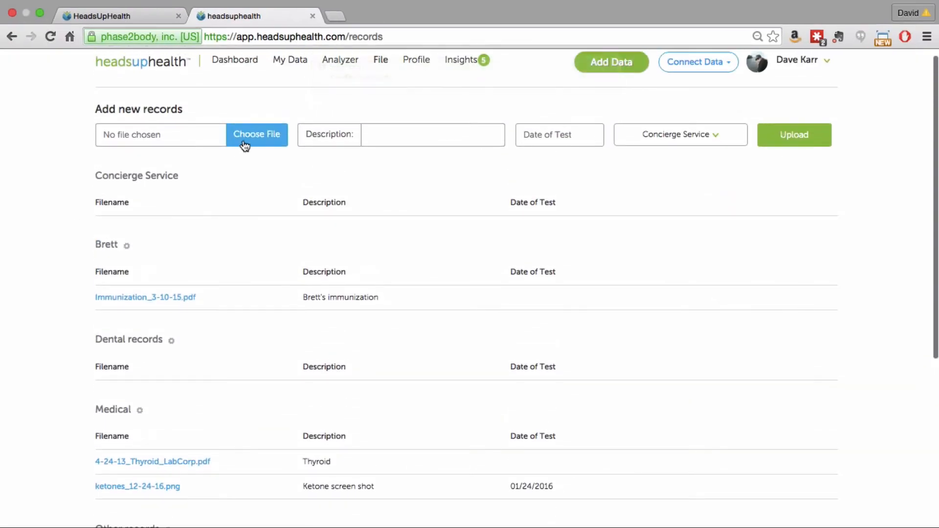
{"action": "left_click", "coordinate": [253, 143]}
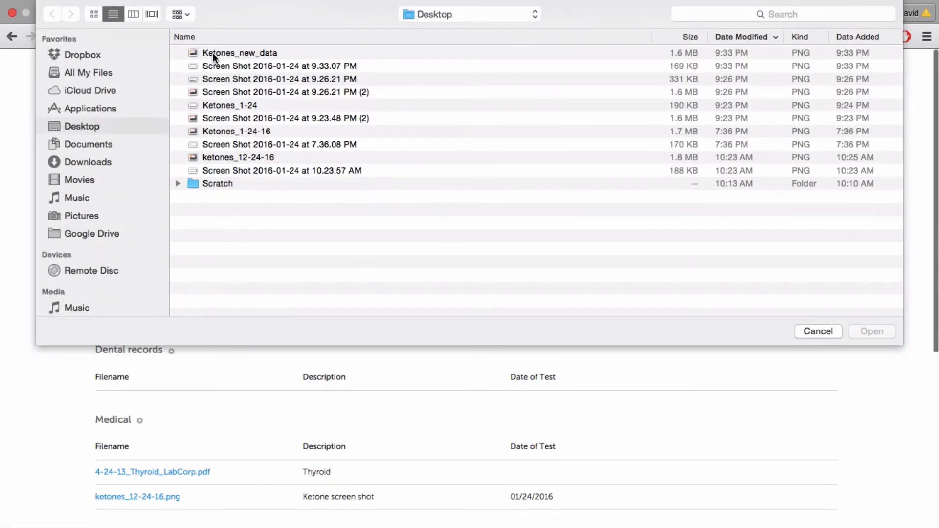
{"action": "double_click", "coordinate": [213, 52]}
Give the new record the description "Ketone readings" and set its date of test to 01/24/2016
{"action": "left_click", "coordinate": [397, 145]}
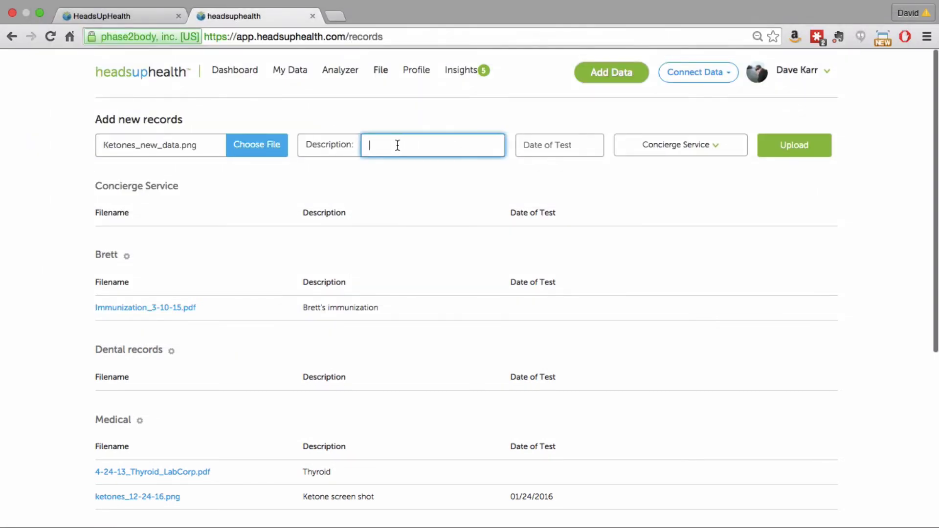
{"action": "type", "text": "Ketone readings"}
{"action": "left_click", "coordinate": [584, 149]}
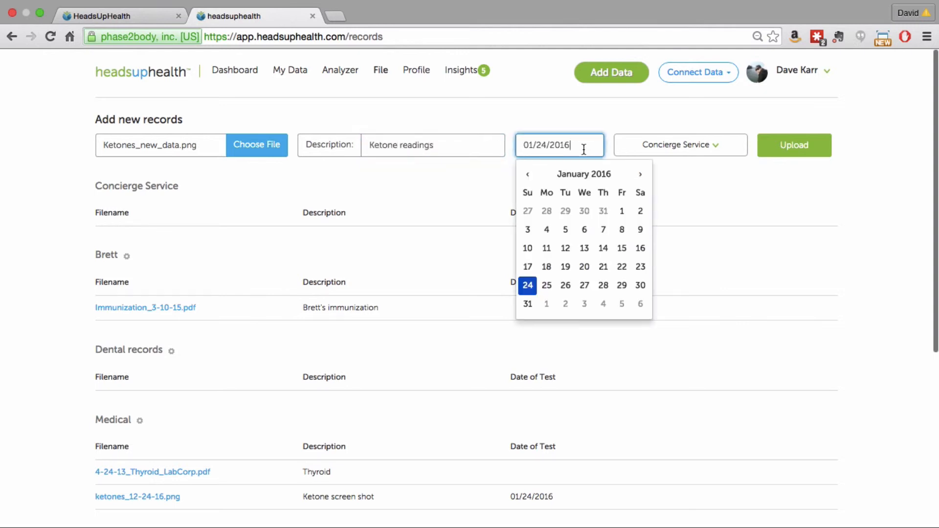
{"action": "left_click", "coordinate": [528, 285]}
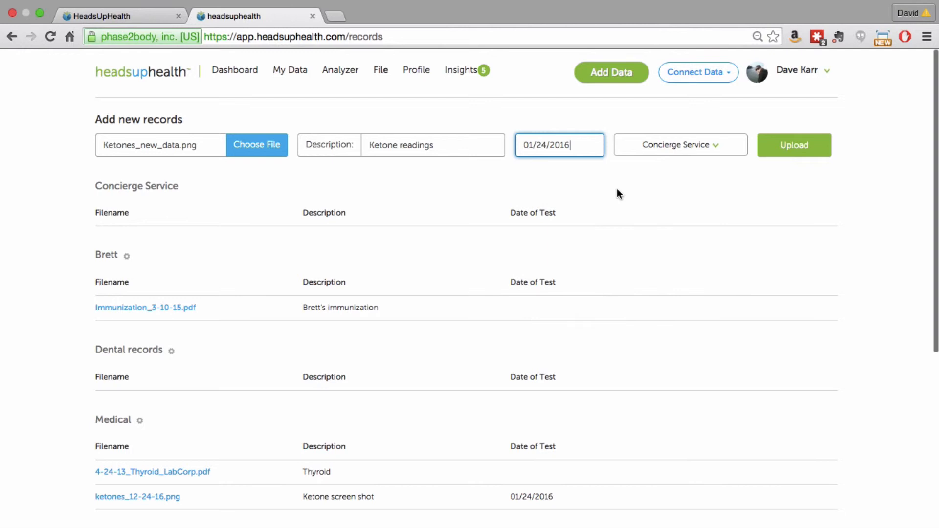
File the new record under the Screenshots folder, upload it, and locate it in the records list
{"action": "left_click", "coordinate": [654, 153]}
{"action": "left_click", "coordinate": [629, 281]}
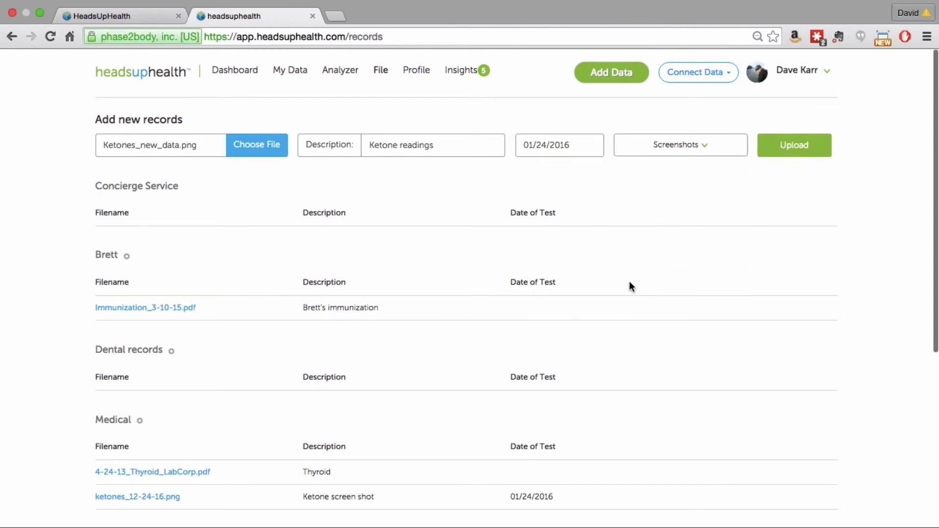
{"action": "left_click", "coordinate": [789, 153]}
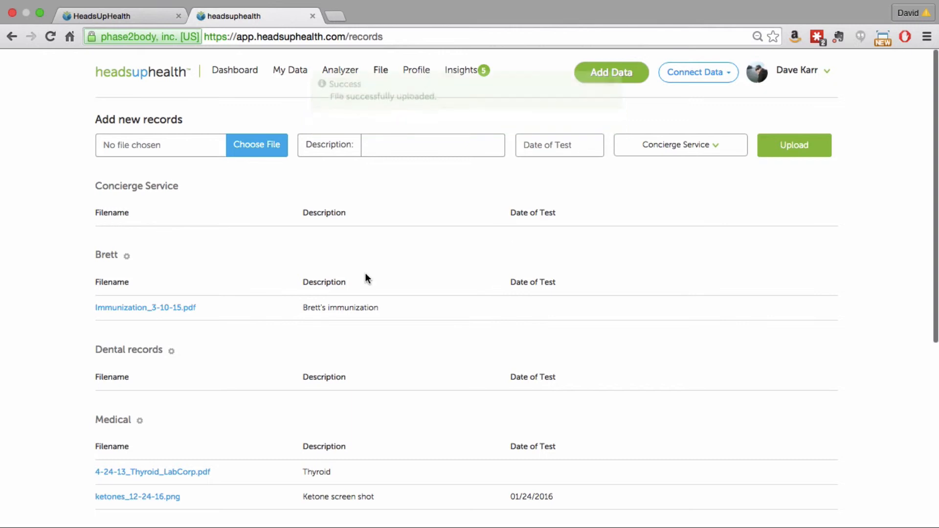
{"action": "scroll", "coordinate": [366, 277], "scroll_direction": "down", "scroll_amount": 5}
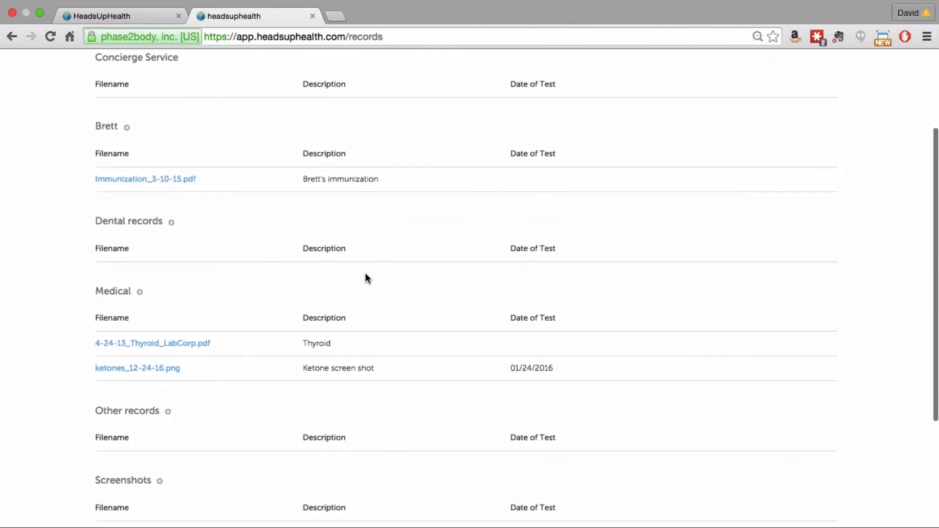
{"action": "scroll", "coordinate": [366, 274], "scroll_direction": "down", "scroll_amount": 6}
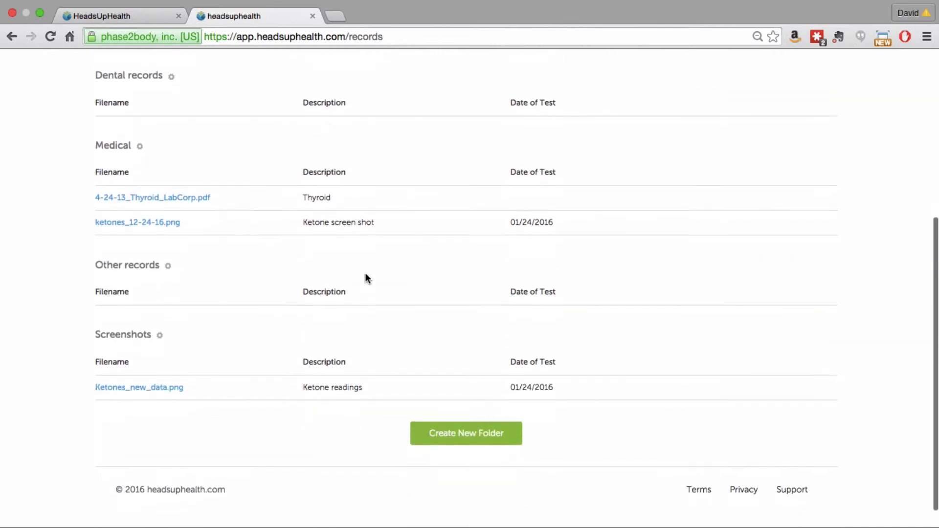
{"action": "scroll", "coordinate": [169, 403], "scroll_direction": "down", "scroll_amount": 1}
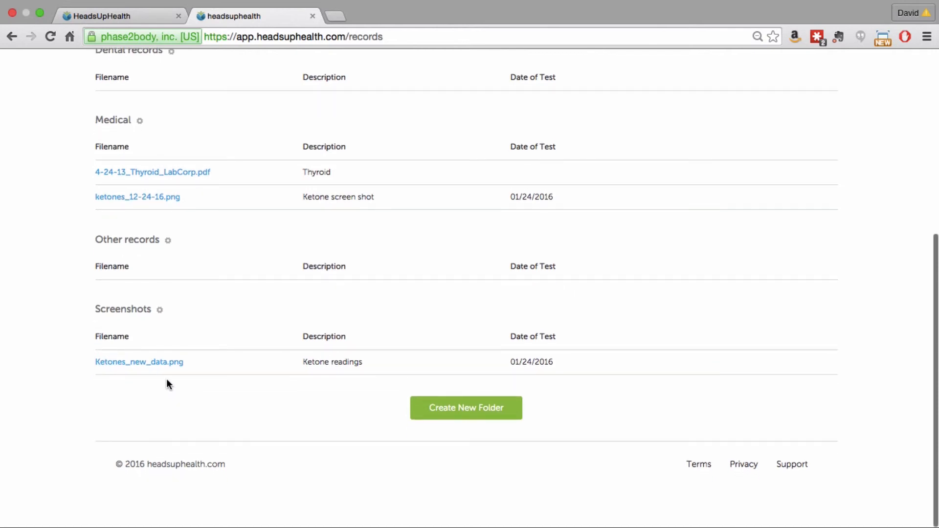
Draft a share link for Ketones_new_data.png with the recipient's email and the message "Latest ketone values and glucose", and cancel without sending
{"action": "mouse_move", "coordinate": [687, 362]}
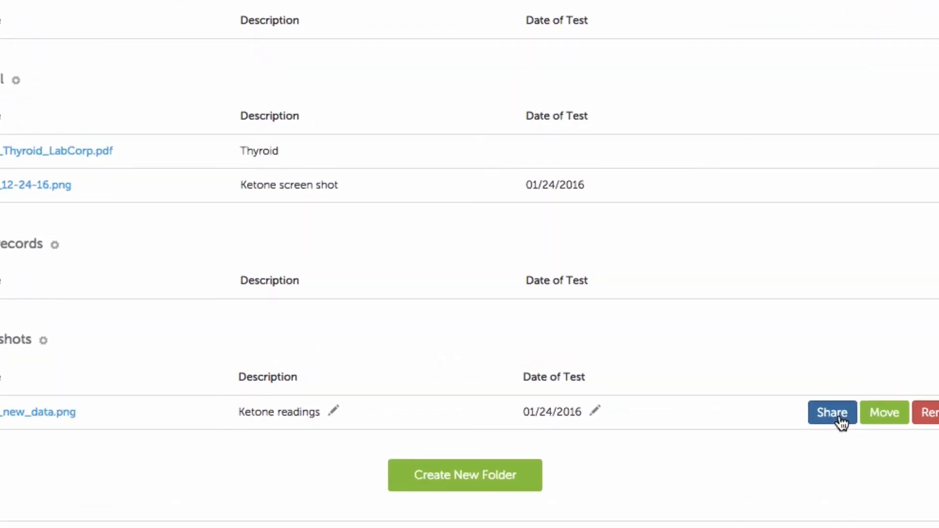
{"action": "left_click", "coordinate": [839, 417]}
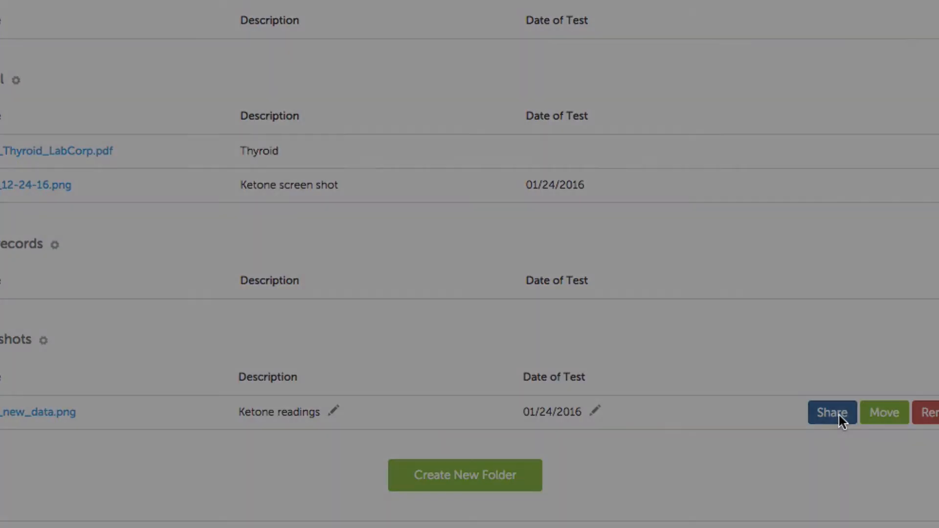
{"action": "left_click", "coordinate": [463, 135]}
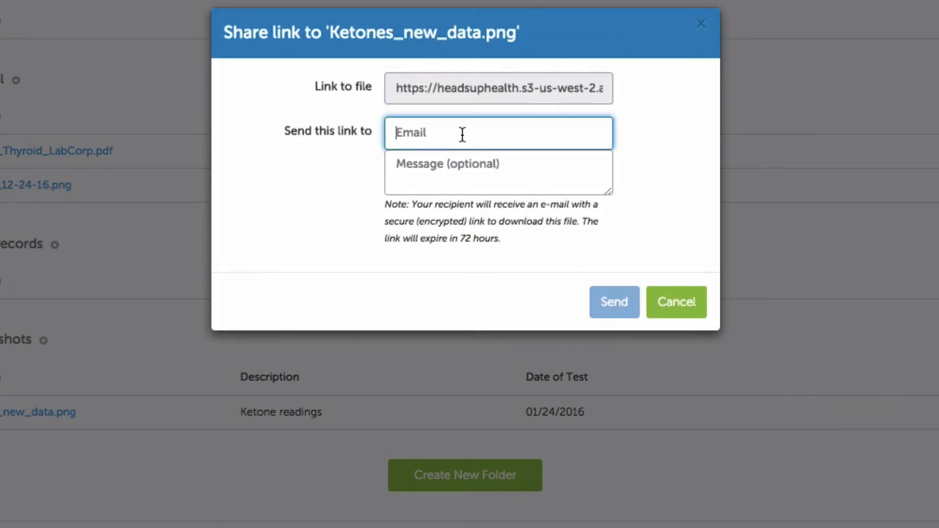
{"action": "type", "text": "offic"}
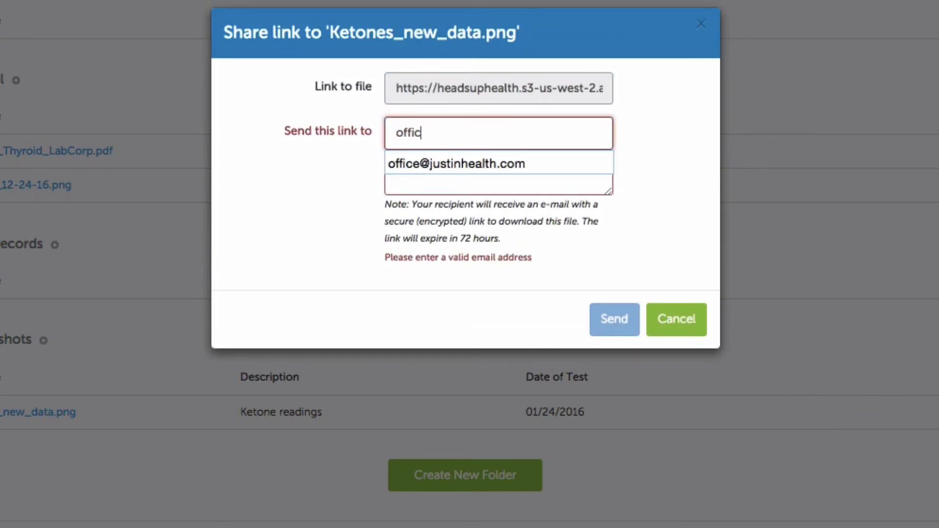
{"action": "key", "text": "Down"}
{"action": "key", "text": "Return"}
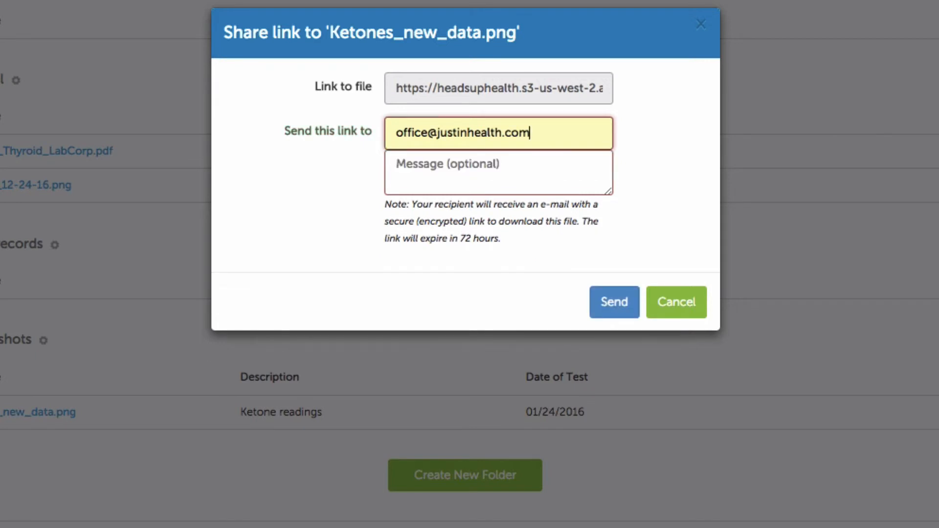
{"action": "key", "text": "Tab"}
{"action": "type", "text": "Latest"}
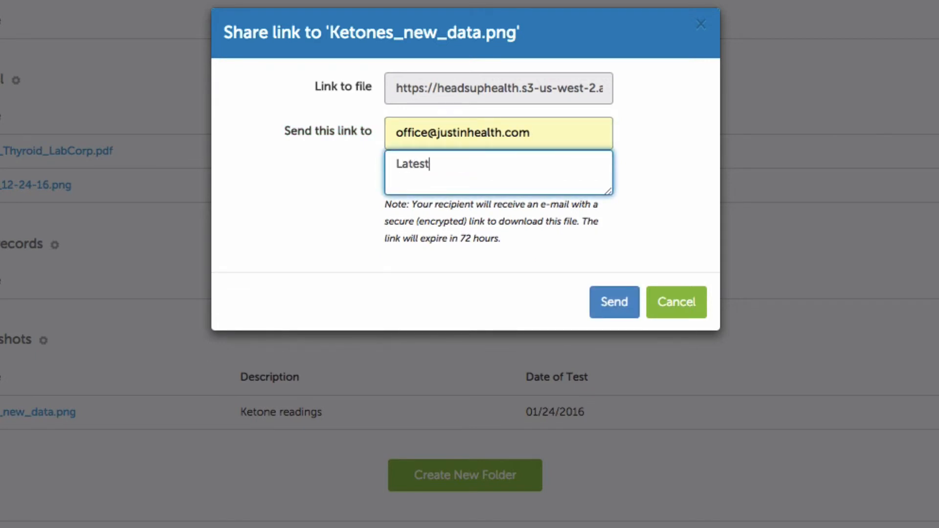
{"action": "type", "text": " ketone values"}
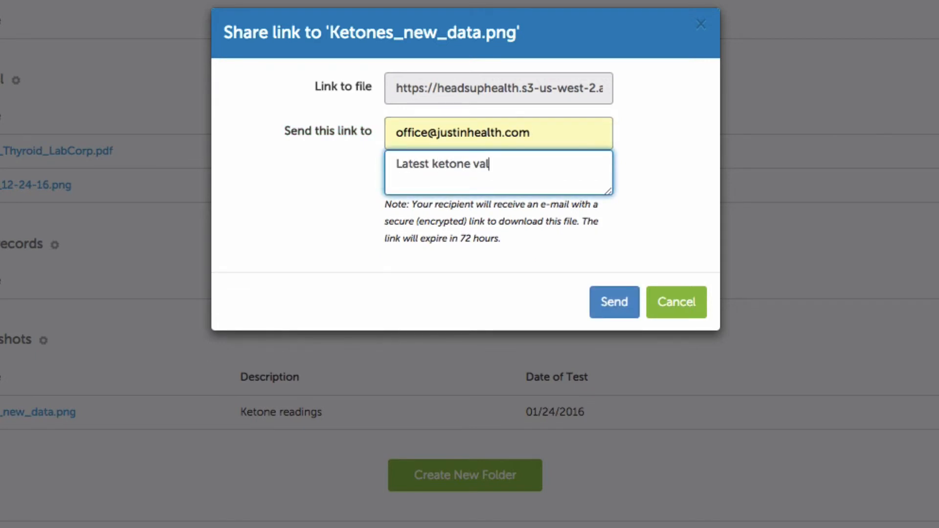
{"action": "type", "text": " and glucose"}
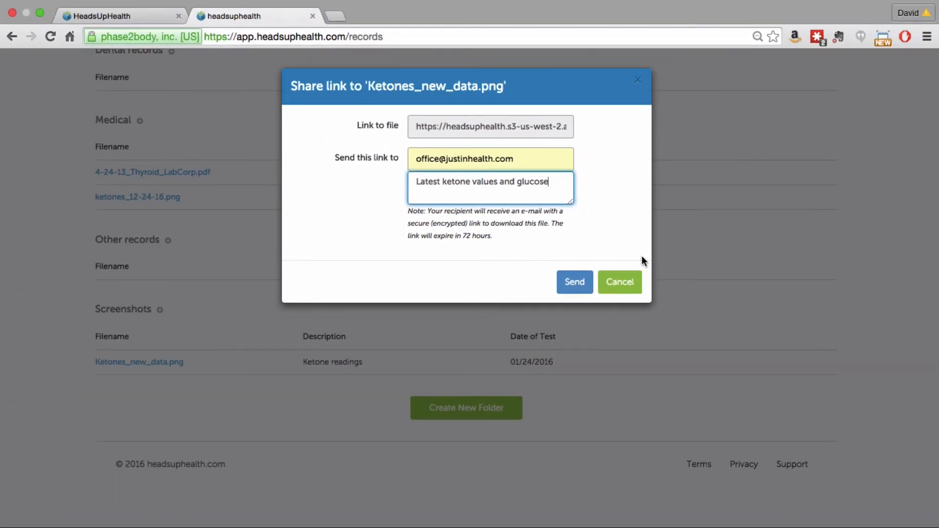
{"action": "left_click", "coordinate": [620, 282]}
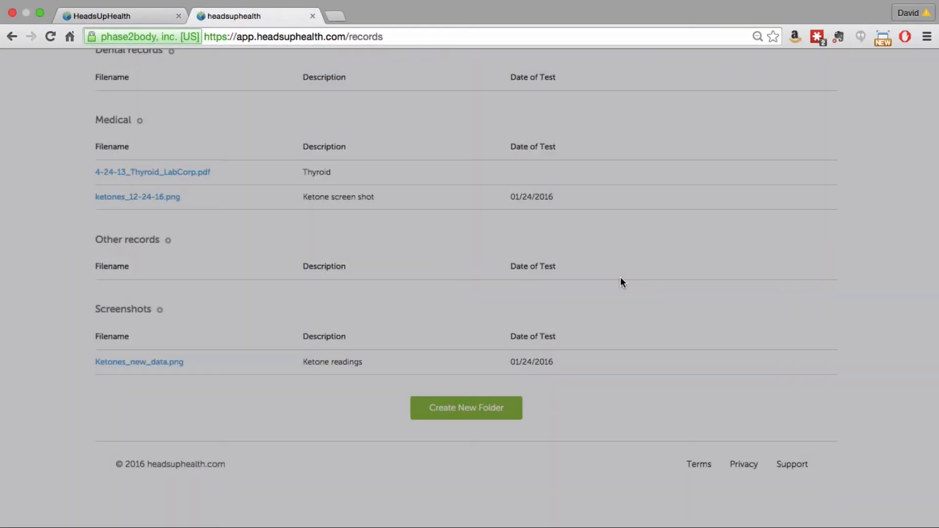
Show the Ketones readings in the data feeds of My Data
{"action": "scroll", "coordinate": [620, 277], "scroll_direction": "up", "scroll_amount": 6}
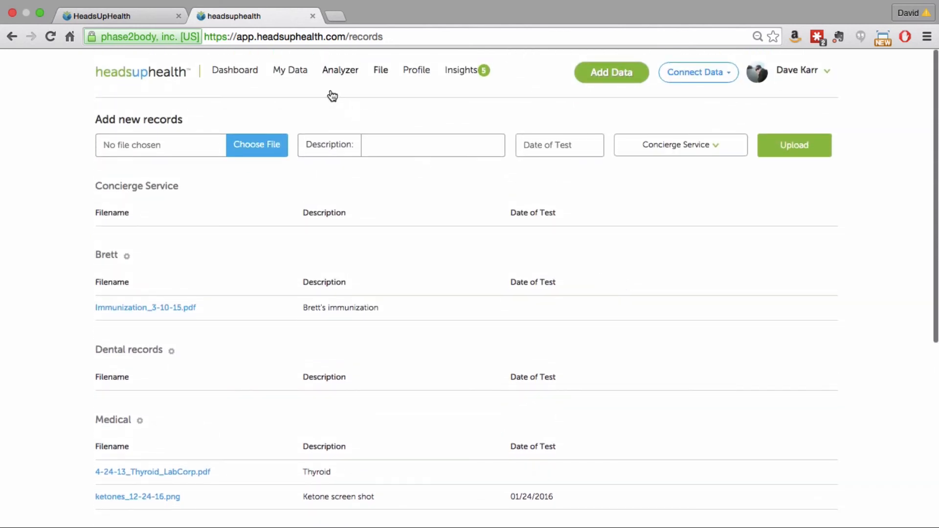
{"action": "left_click", "coordinate": [290, 79]}
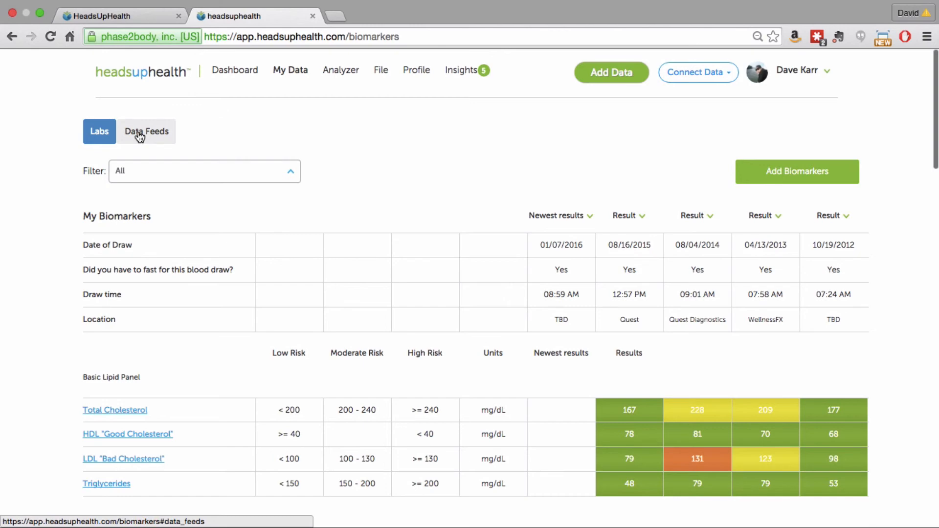
{"action": "left_click", "coordinate": [141, 136]}
{"action": "left_click", "coordinate": [206, 174]}
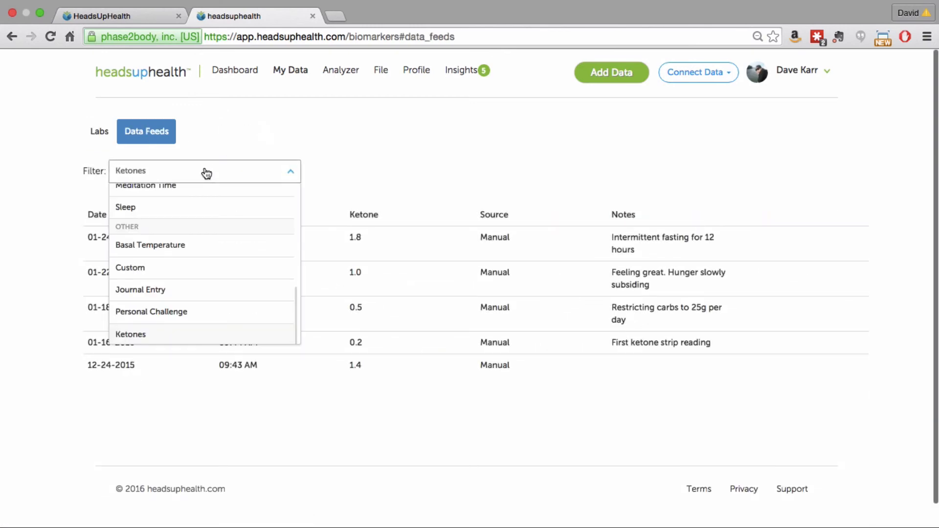
{"action": "left_click", "coordinate": [265, 137]}
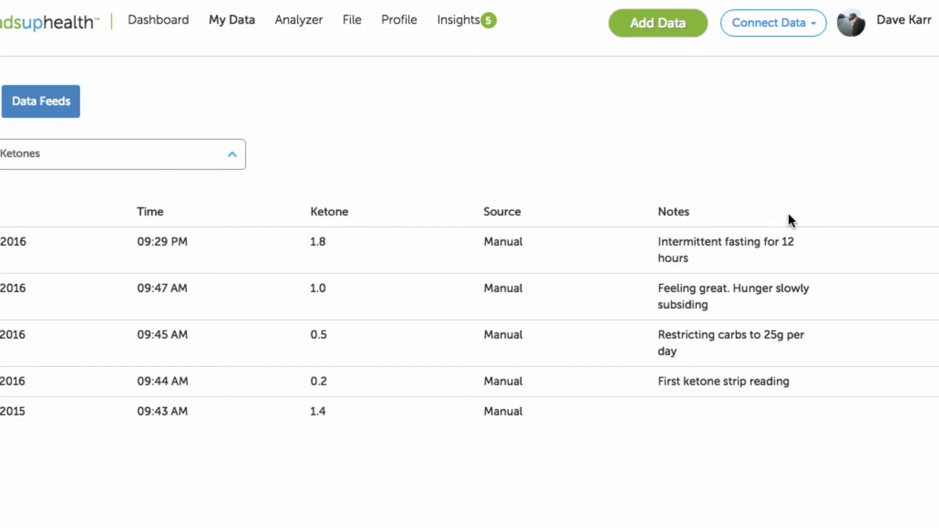
Edit the 01-24-2016 ketone reading to 1.9 mmol/L with the notes "Intermittent fasting for 12 hours and exercise.", and return to the dashboard
{"action": "left_click", "coordinate": [902, 242]}
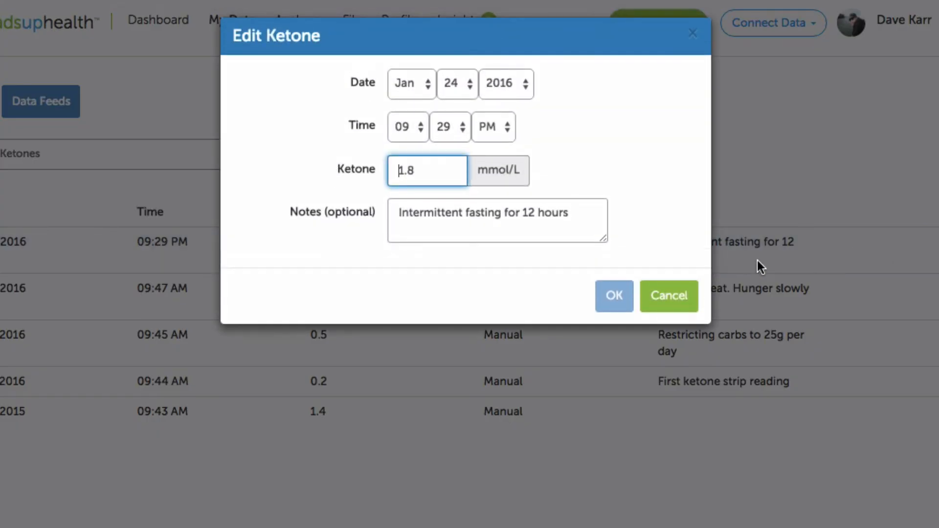
{"action": "key", "text": "BackSpace"}
{"action": "type", "text": "9"}
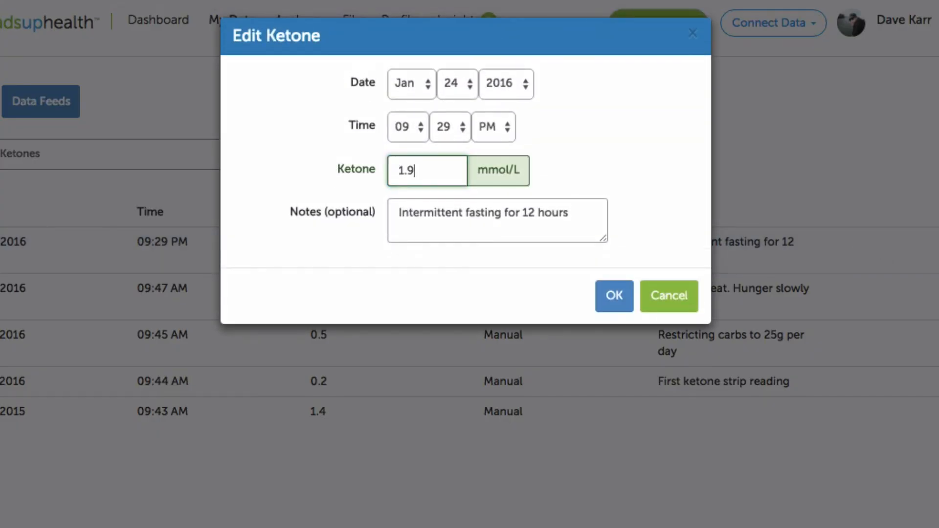
{"action": "key", "text": "Tab"}
{"action": "key", "text": "Down"}
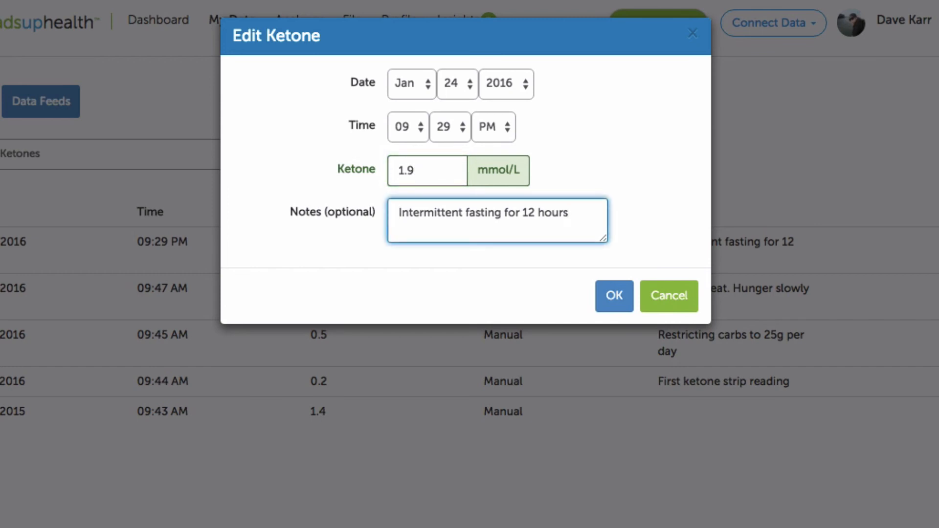
{"action": "type", "text": "and exercise."}
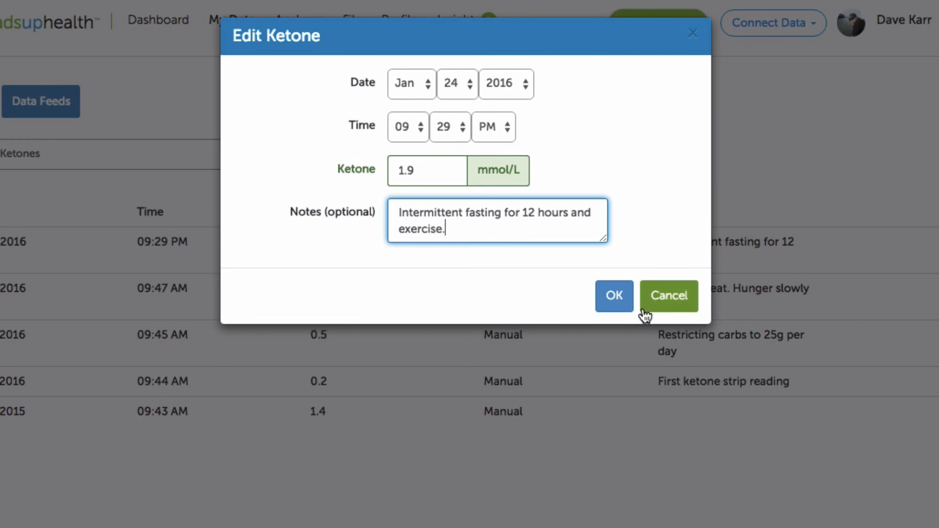
{"action": "left_click", "coordinate": [614, 299]}
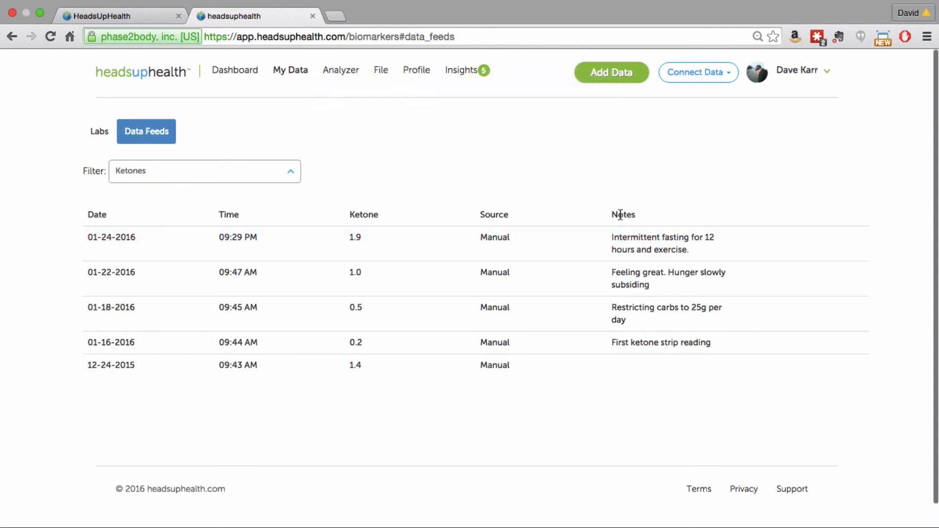
{"action": "left_click", "coordinate": [237, 73]}
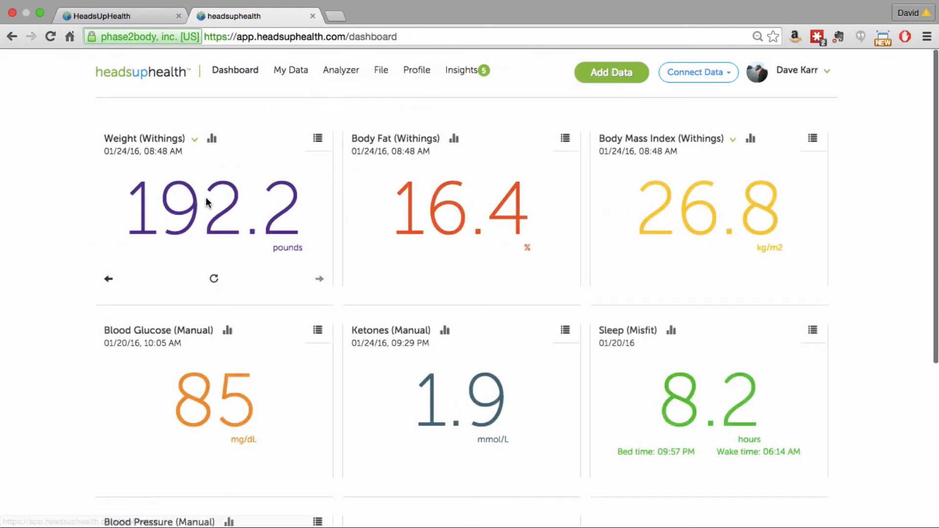